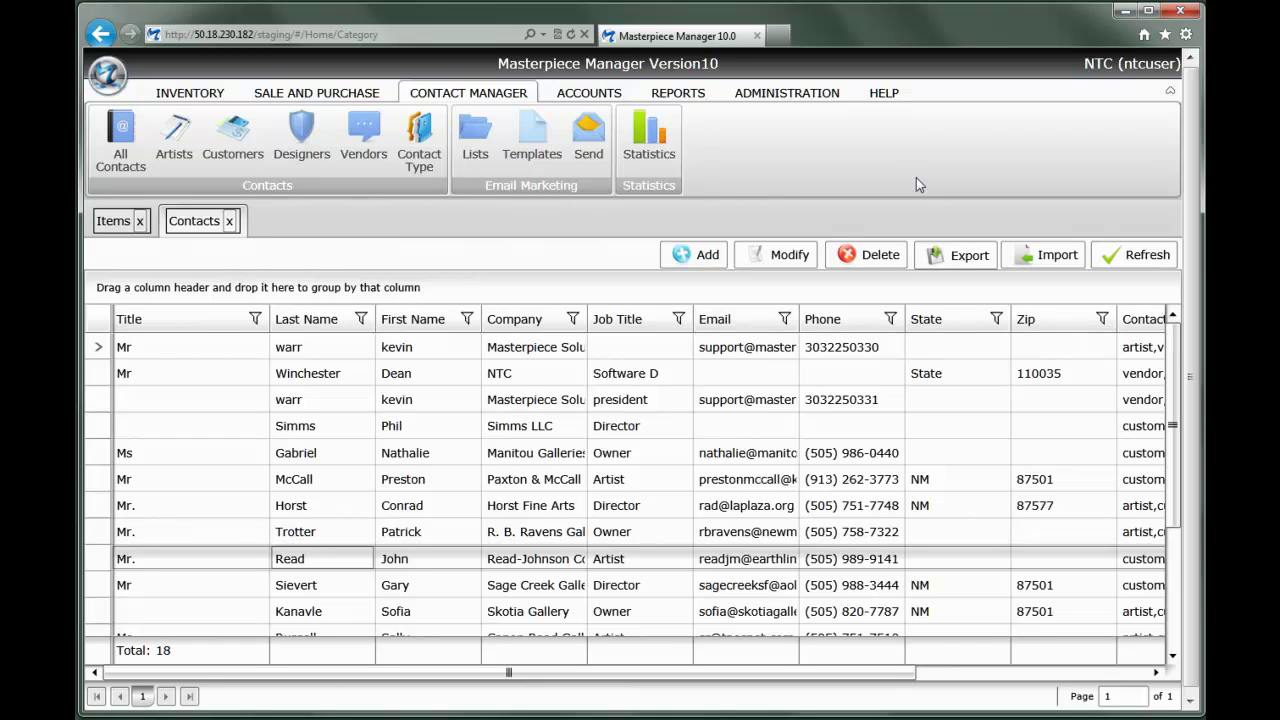
Open the contact import tool, then close it without importing any file
click(1057, 256)
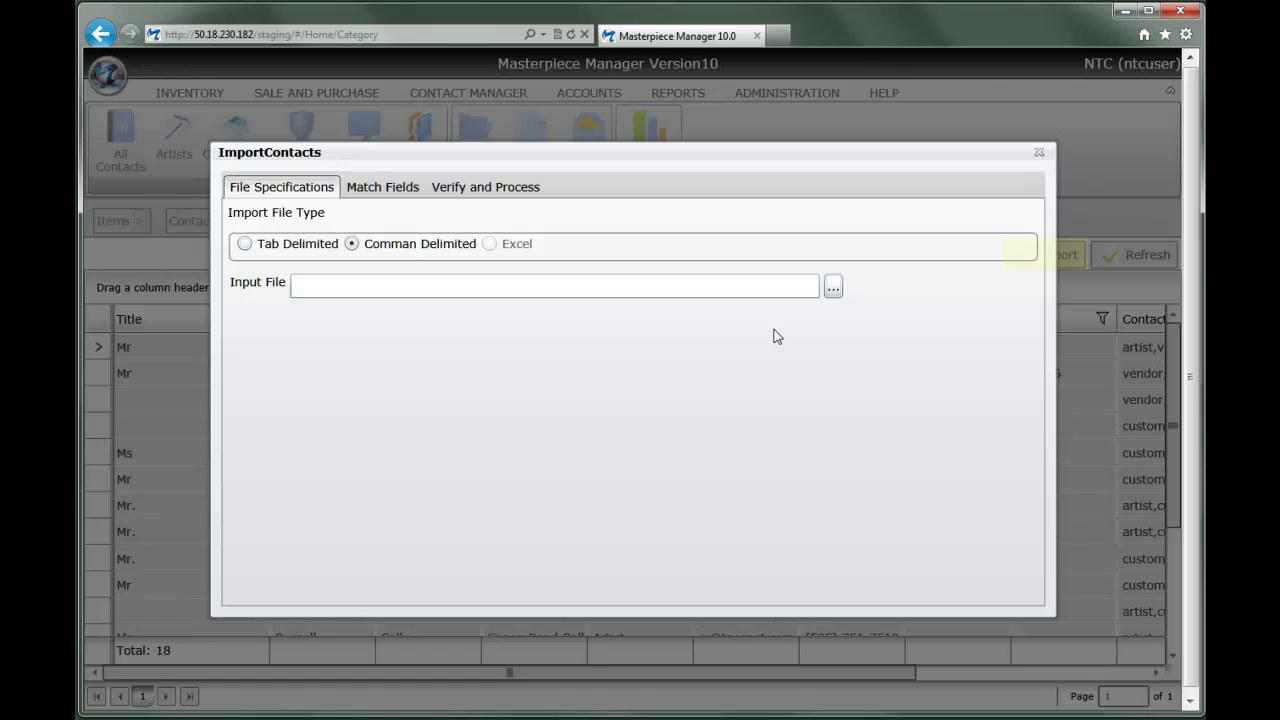
click(832, 288)
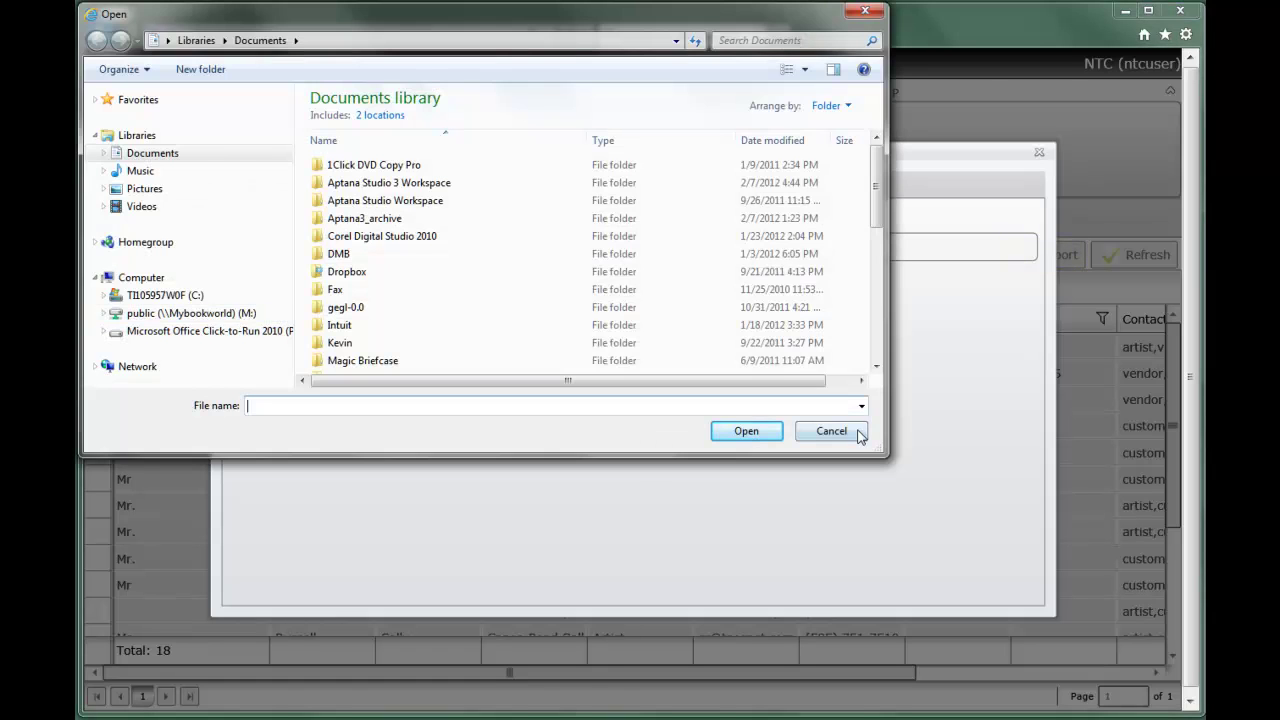
click(856, 431)
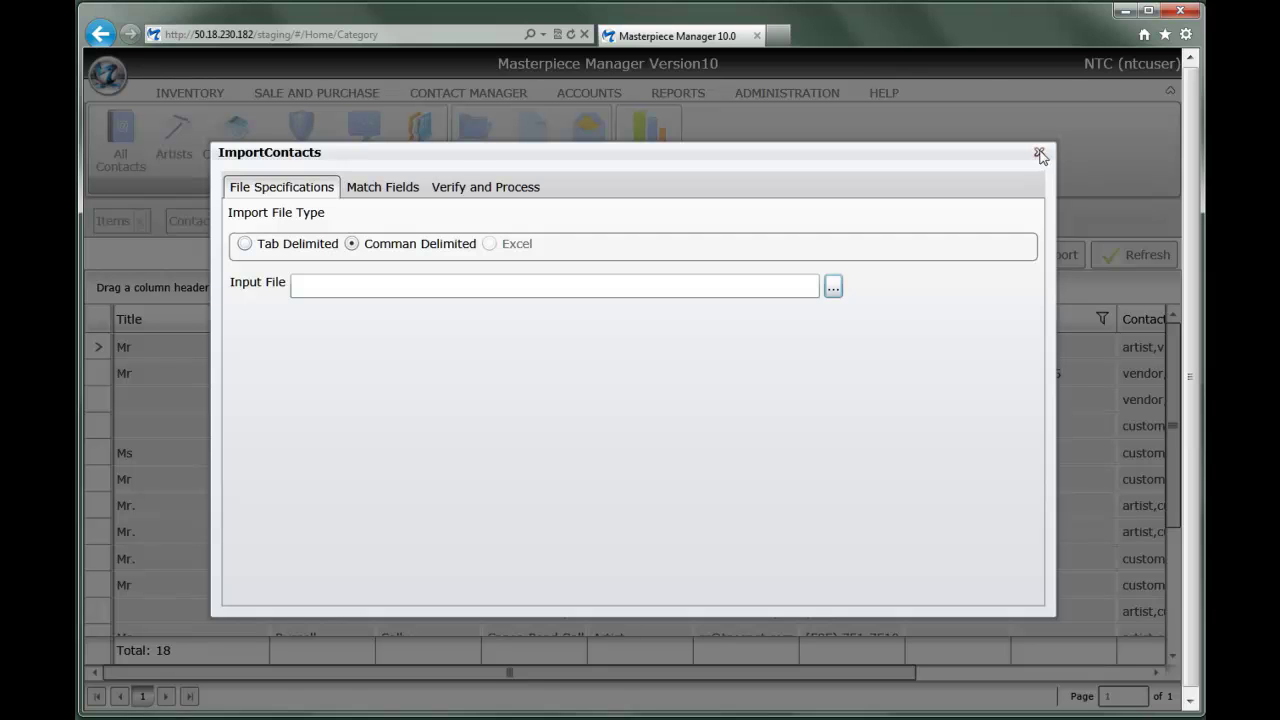
click(1040, 153)
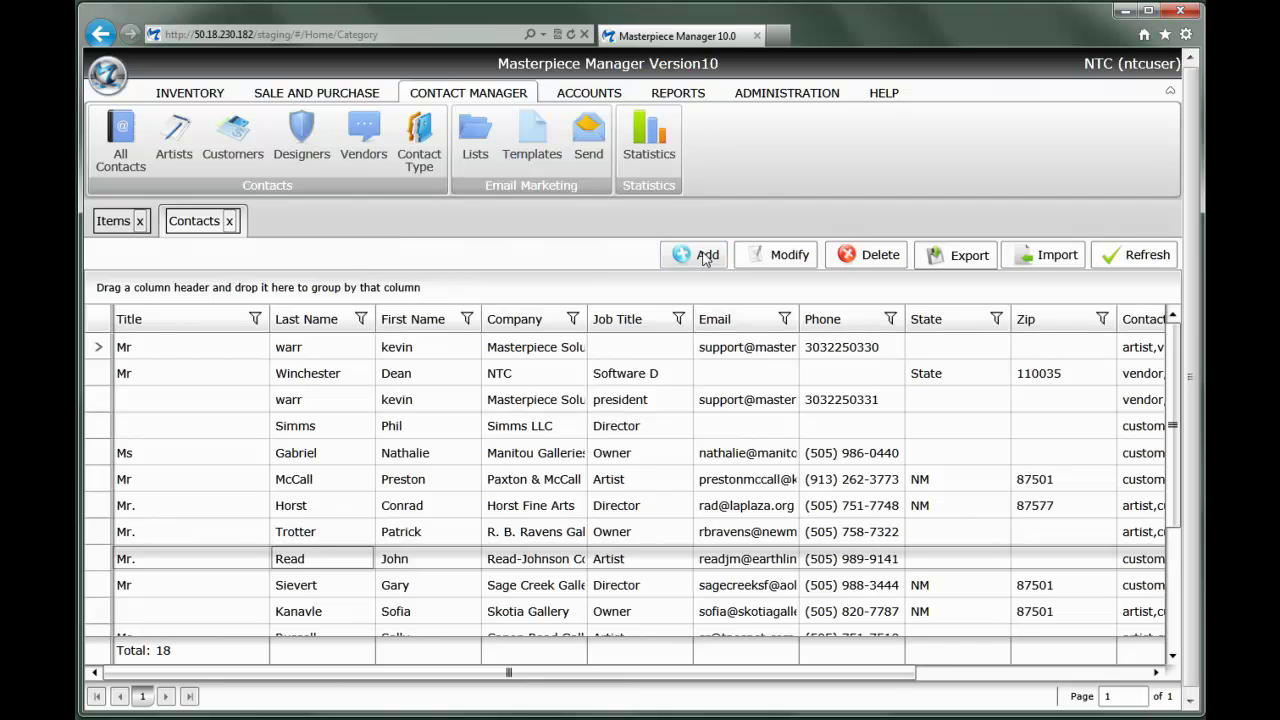
Add a new contact with title Mr and the artist's first and last name
click(706, 256)
text(Mr)
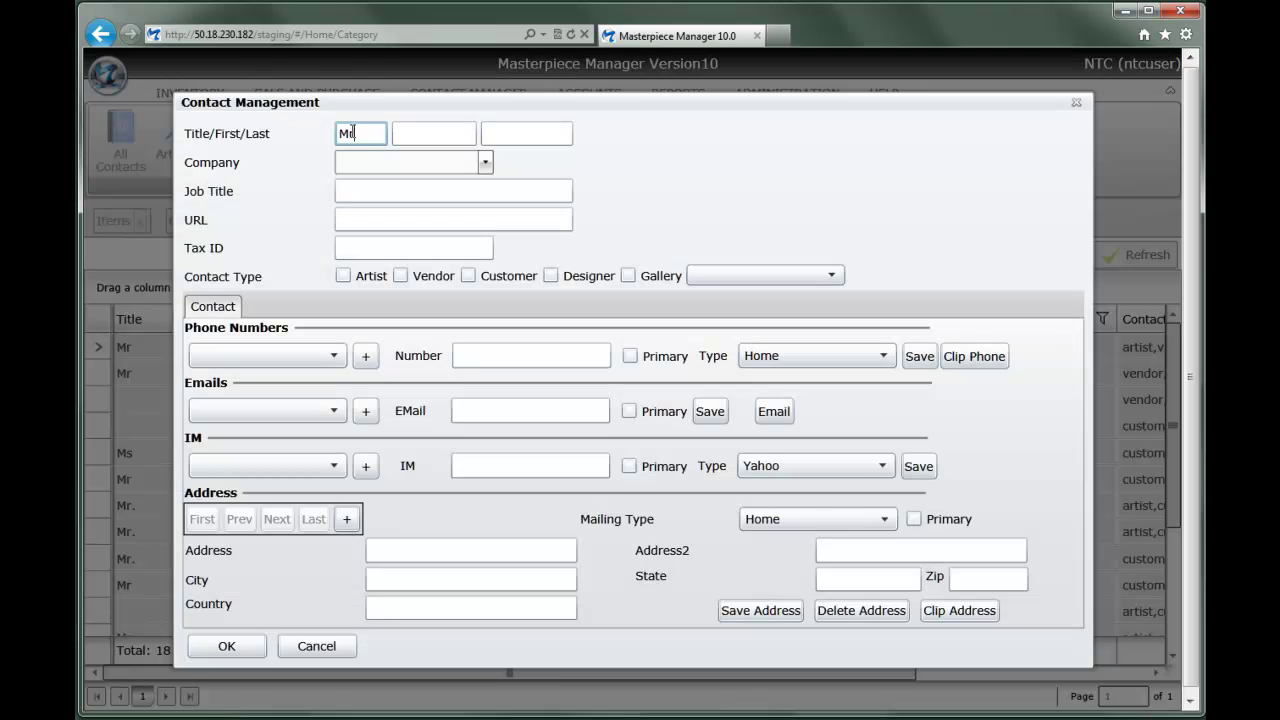
key(Tab)
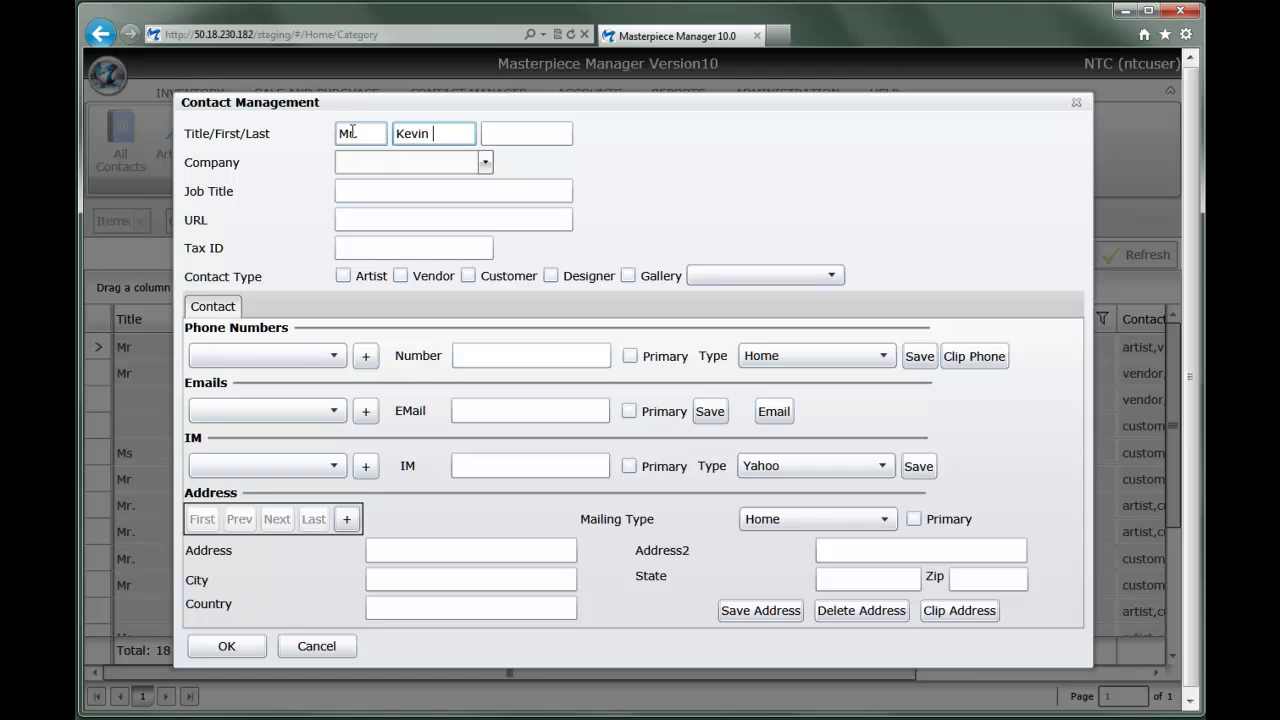
key(Tab)
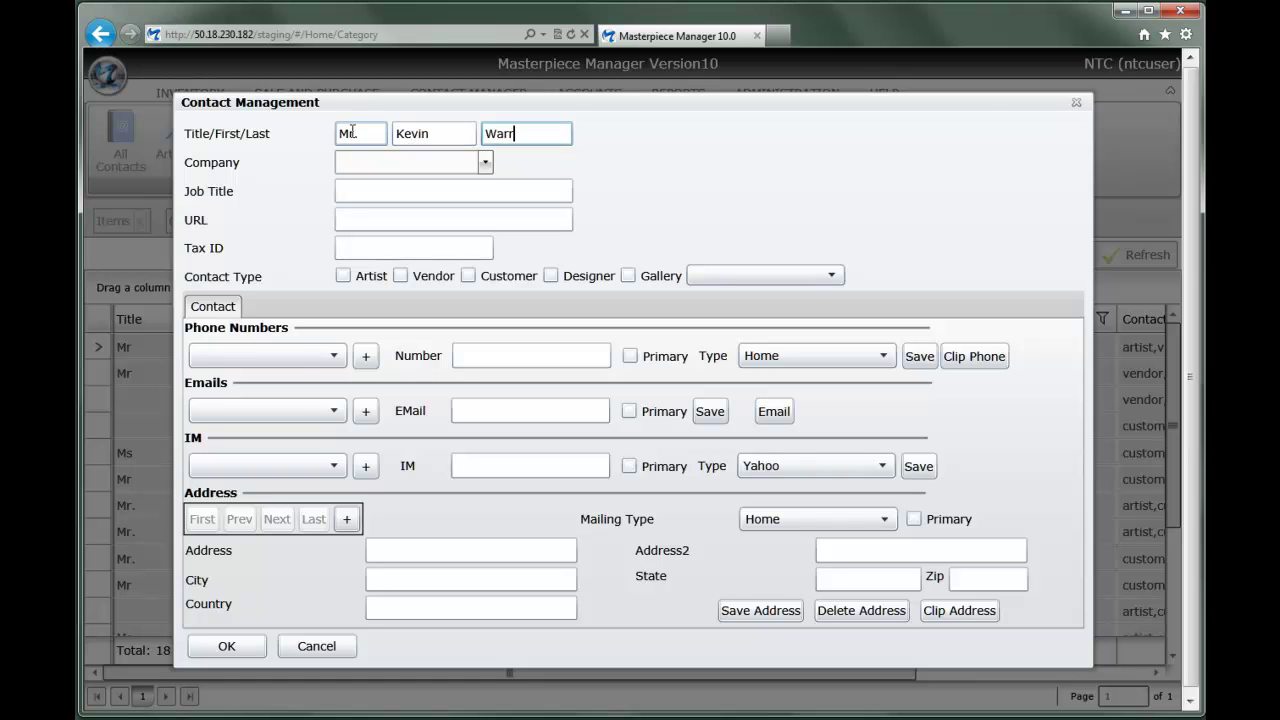
click(485, 162)
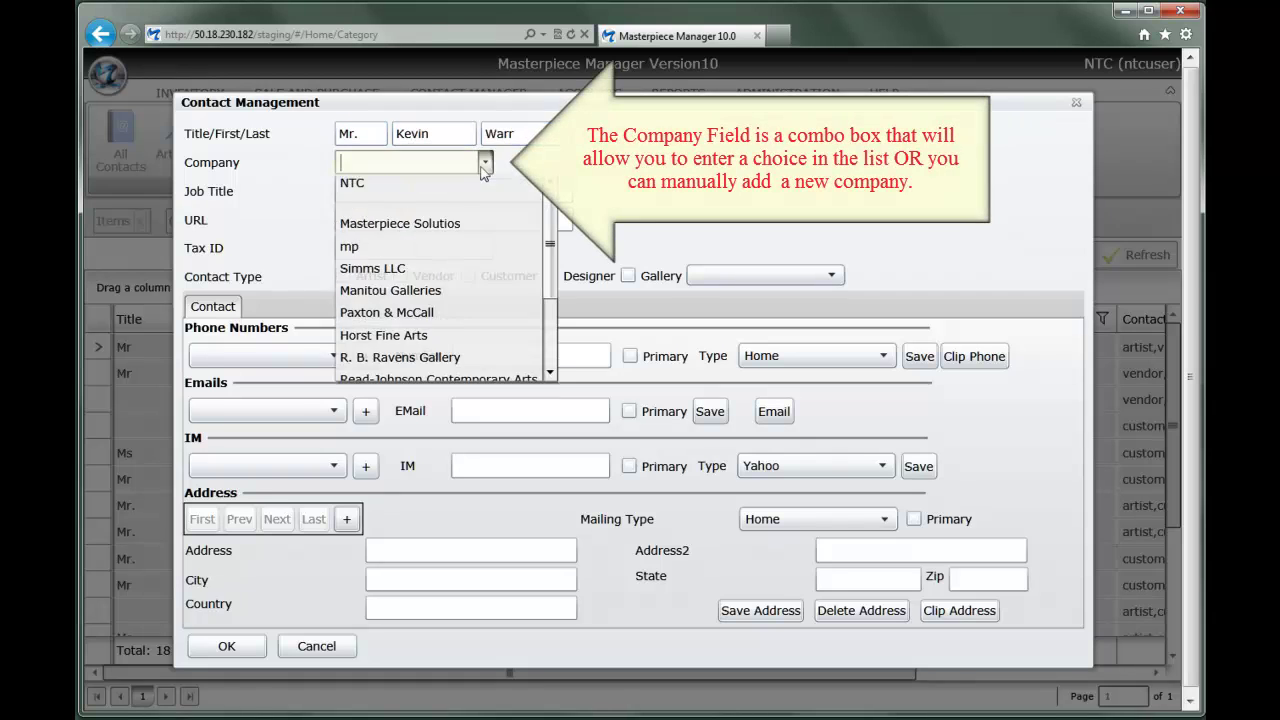
click(378, 298)
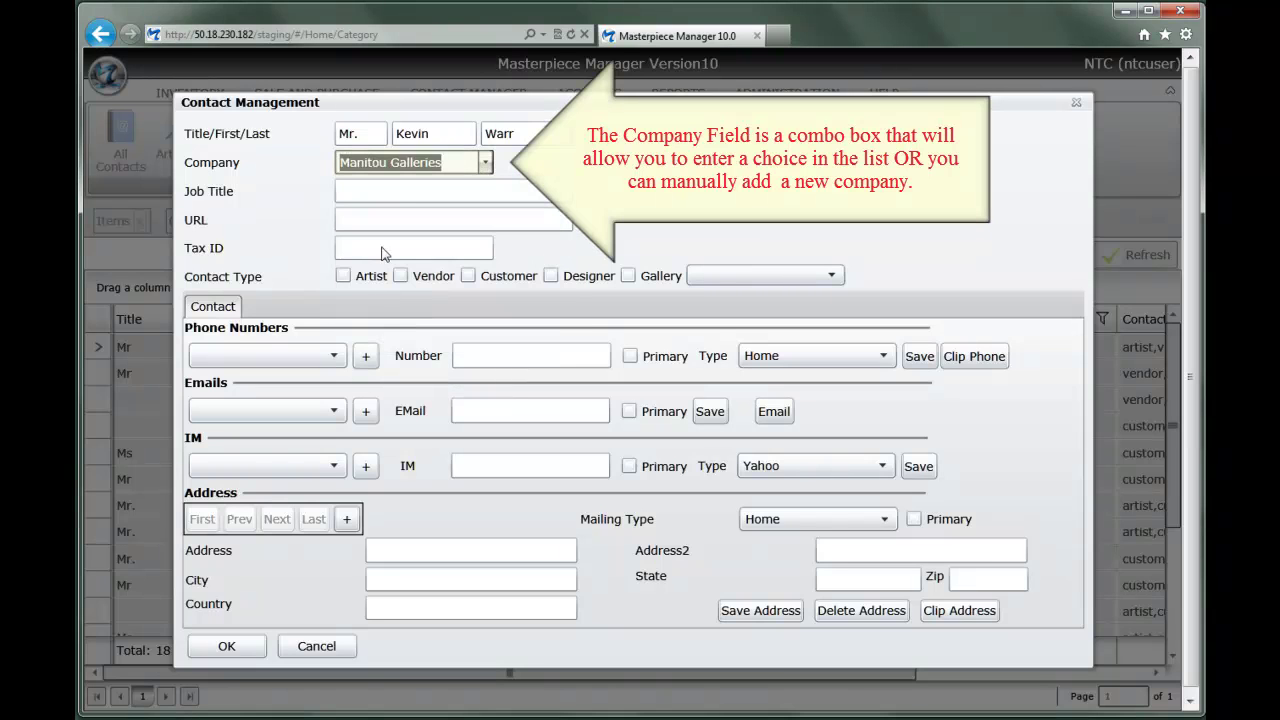
click(398, 190)
text(Sales)
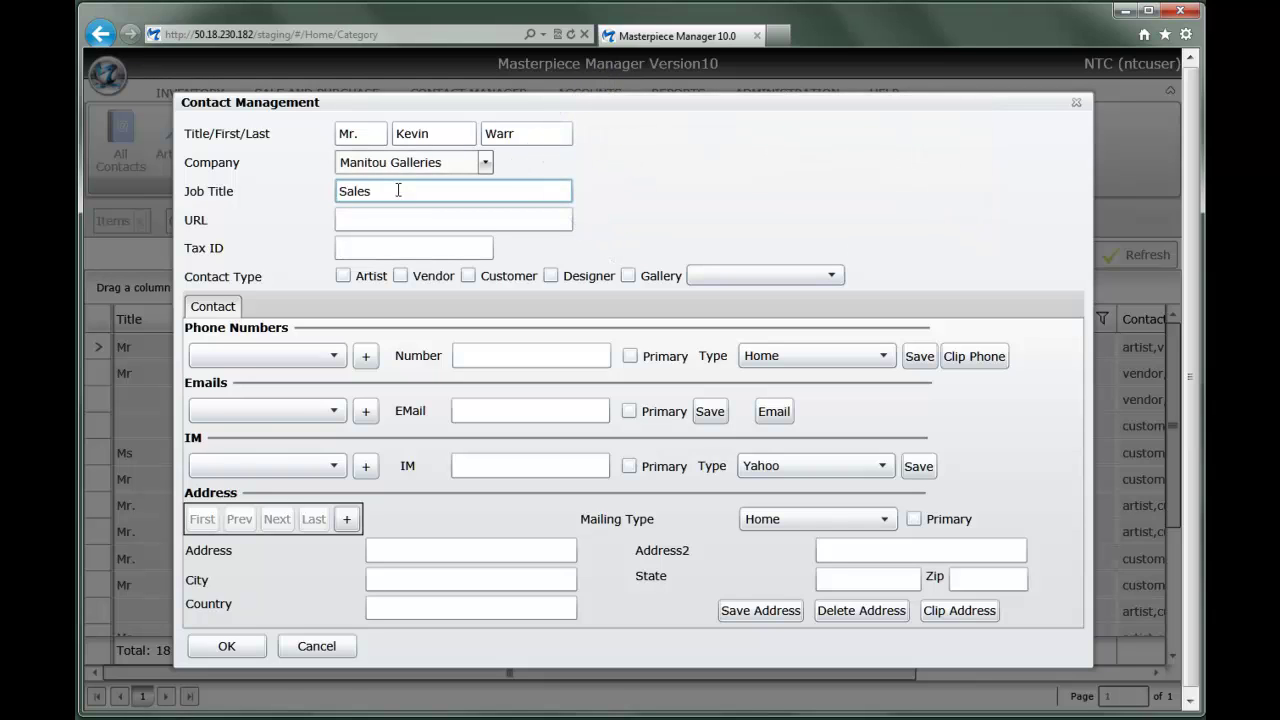
key(Tab)
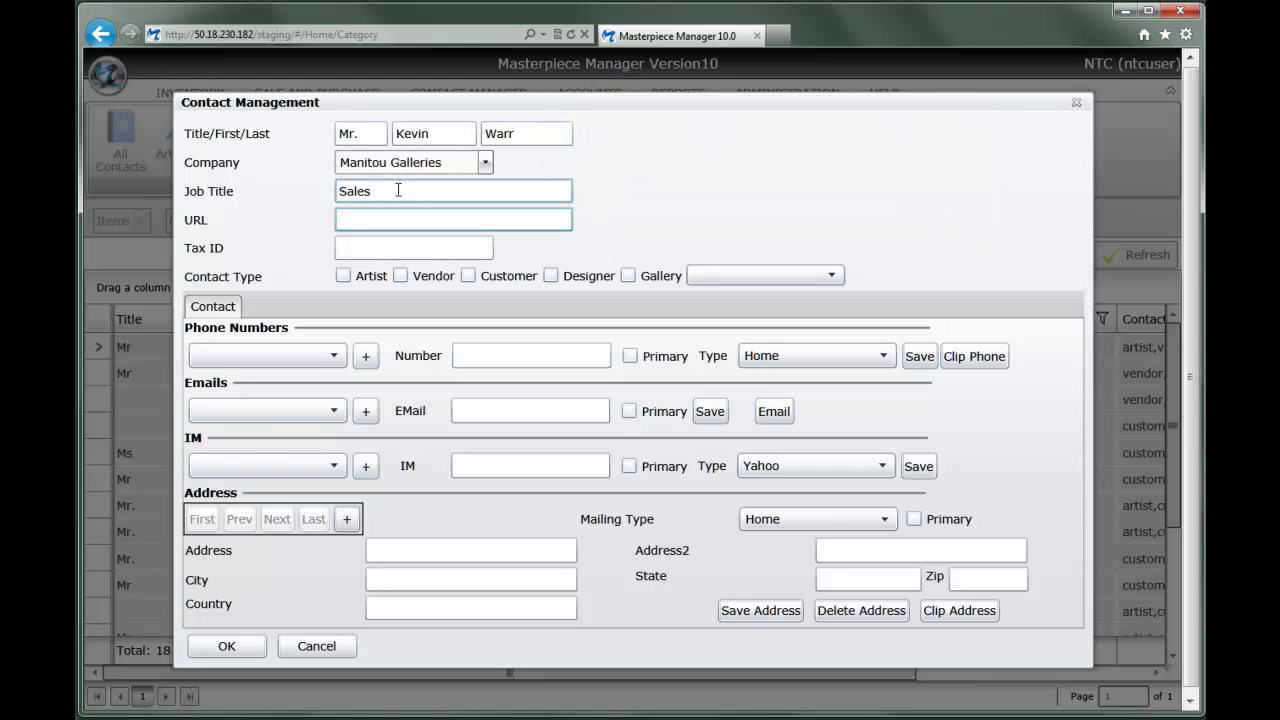
text(www.manitou.com)
key(Tab)
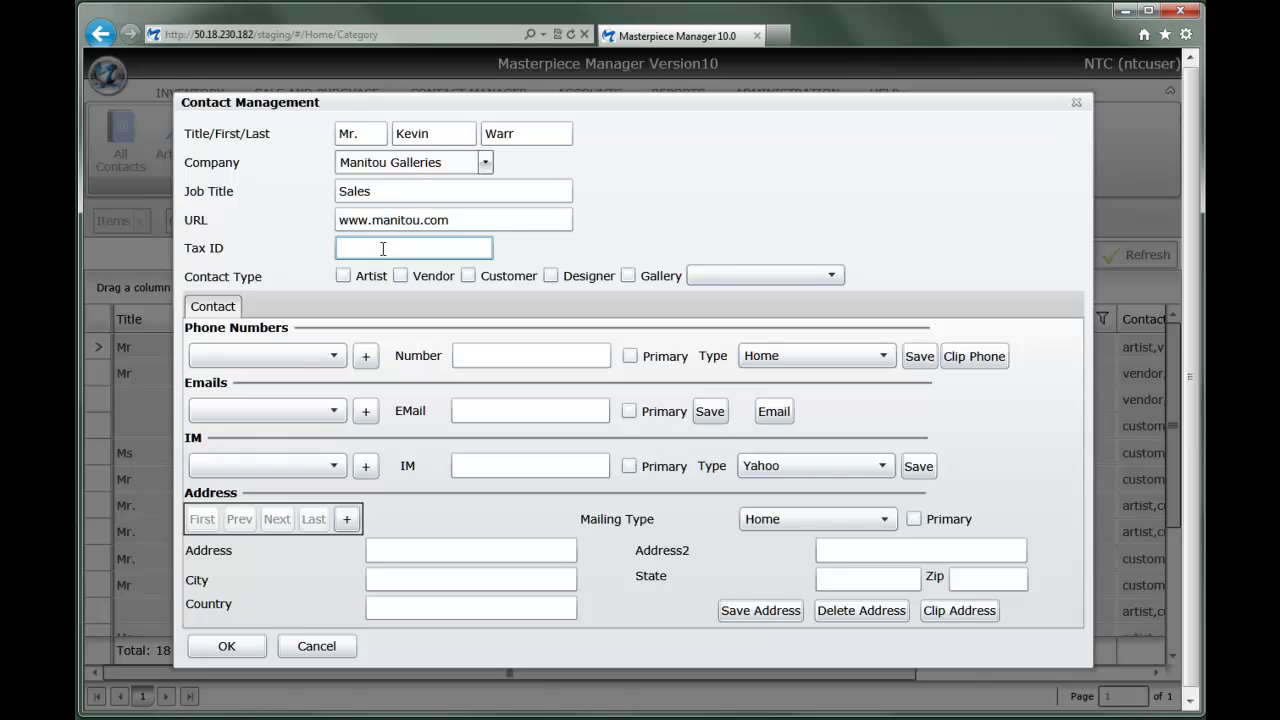
Mark the contact as an Artist and show the Artist Details
click(342, 278)
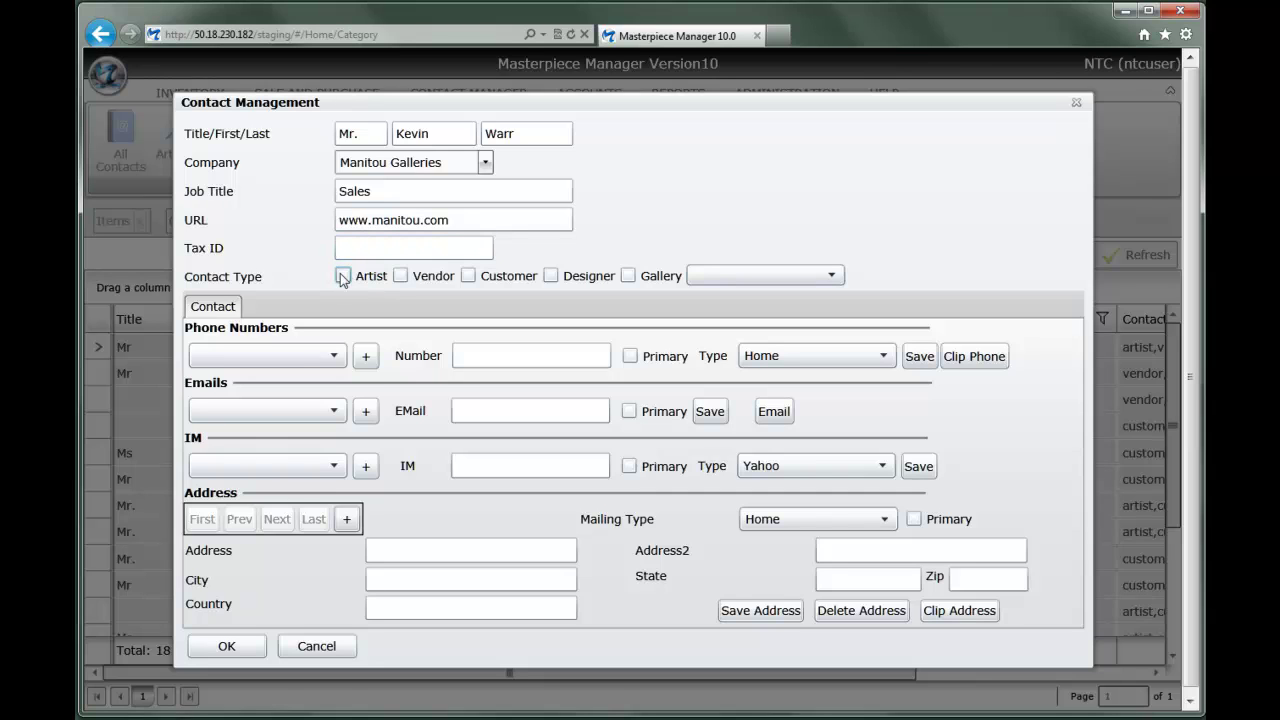
click(343, 277)
click(300, 312)
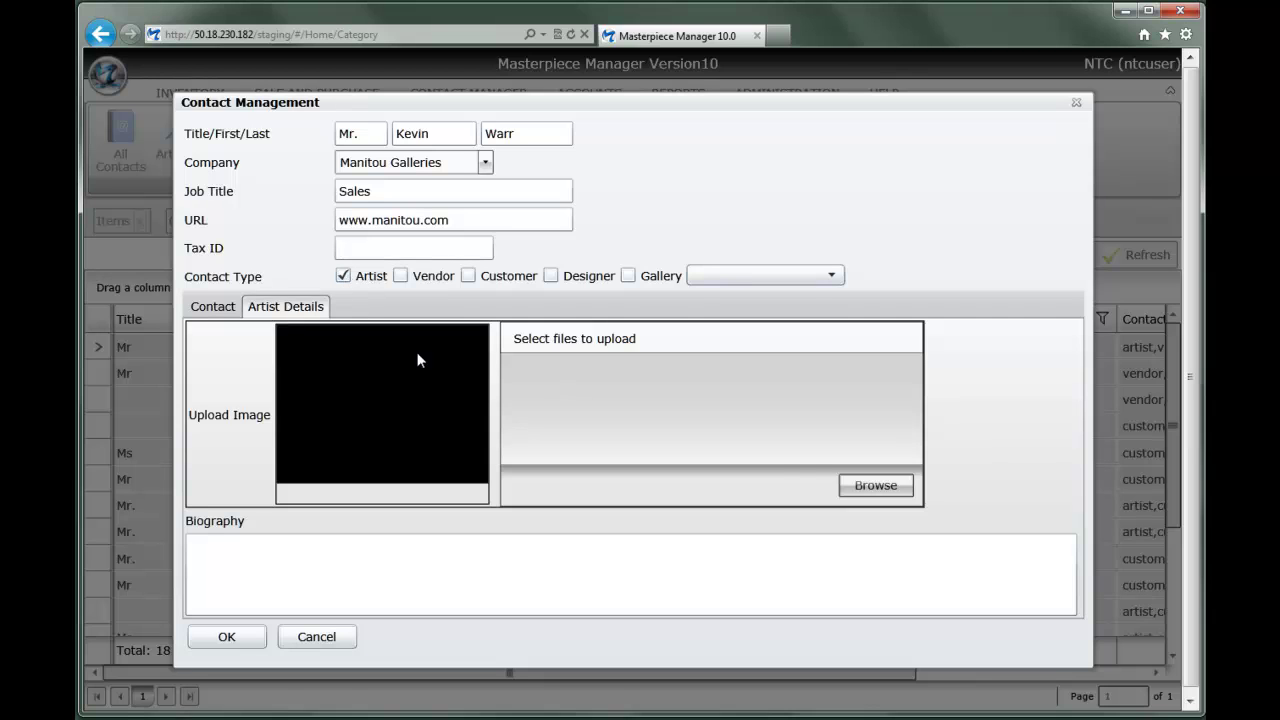
Upload noggin2.JPG from Pictures as the artist's photo and type placeholder biography text
click(878, 487)
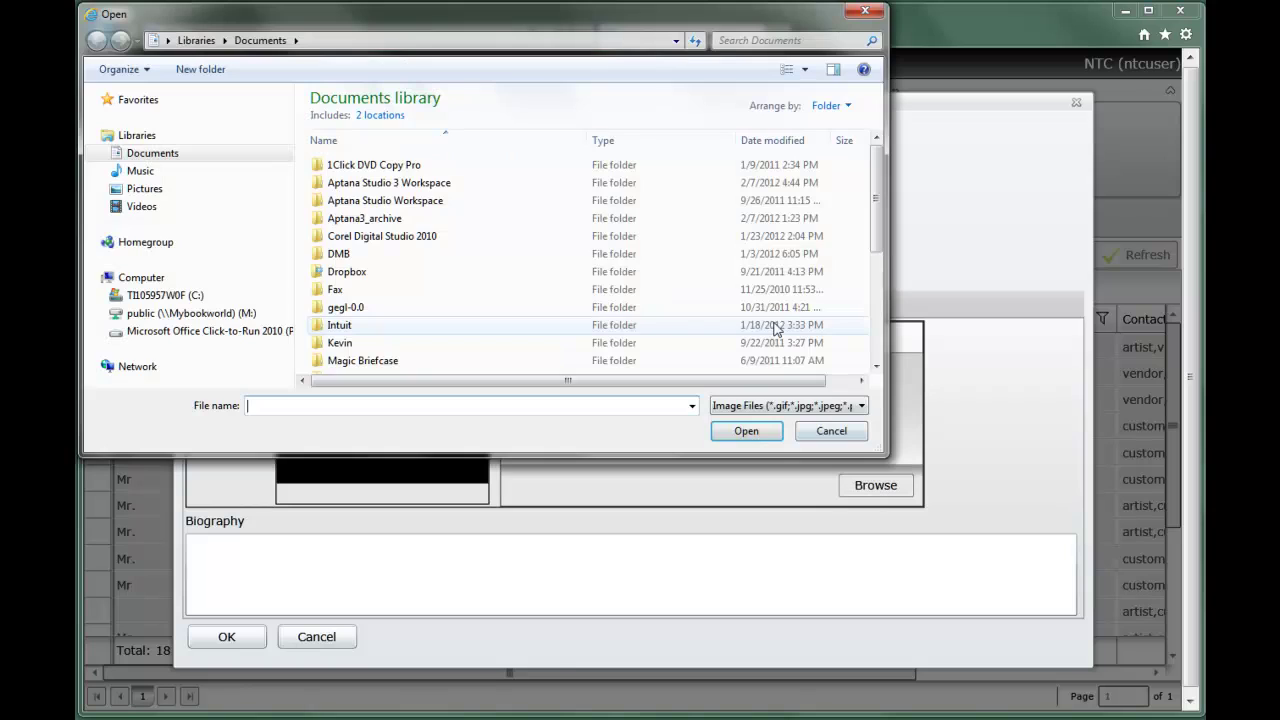
click(156, 195)
drag(877, 163, 881, 232)
click(723, 212)
click(762, 435)
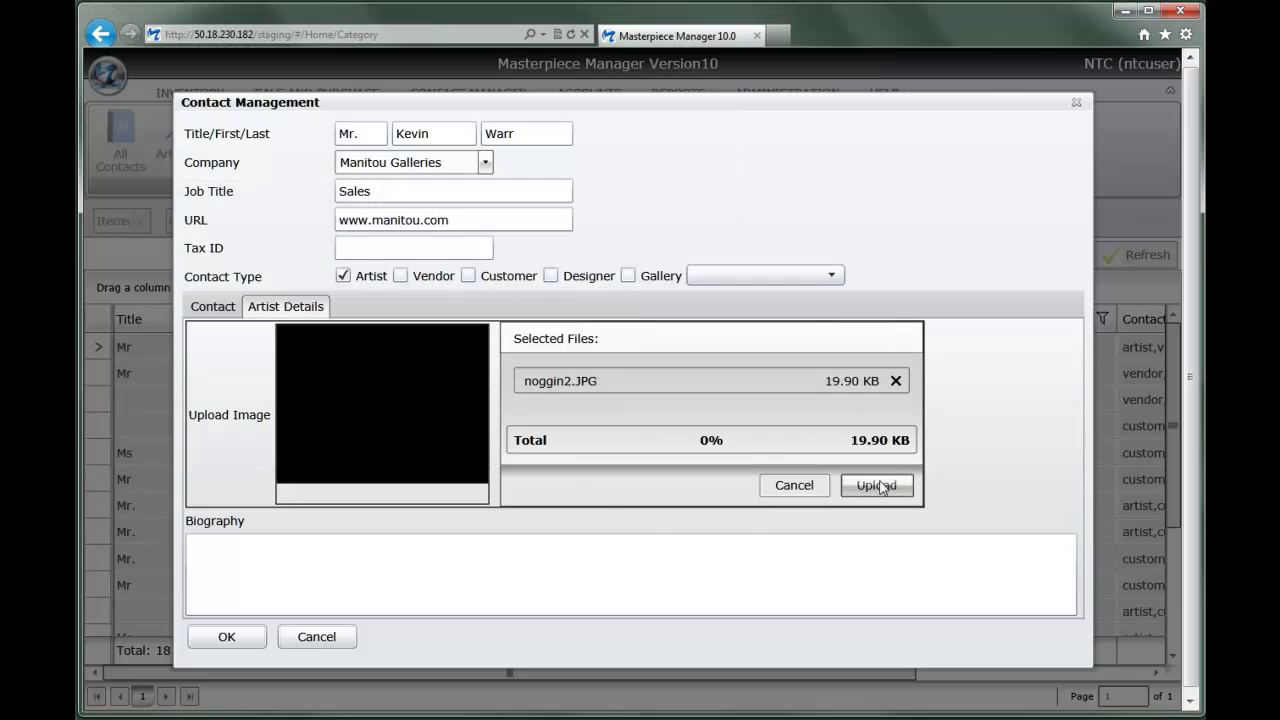
click(876, 486)
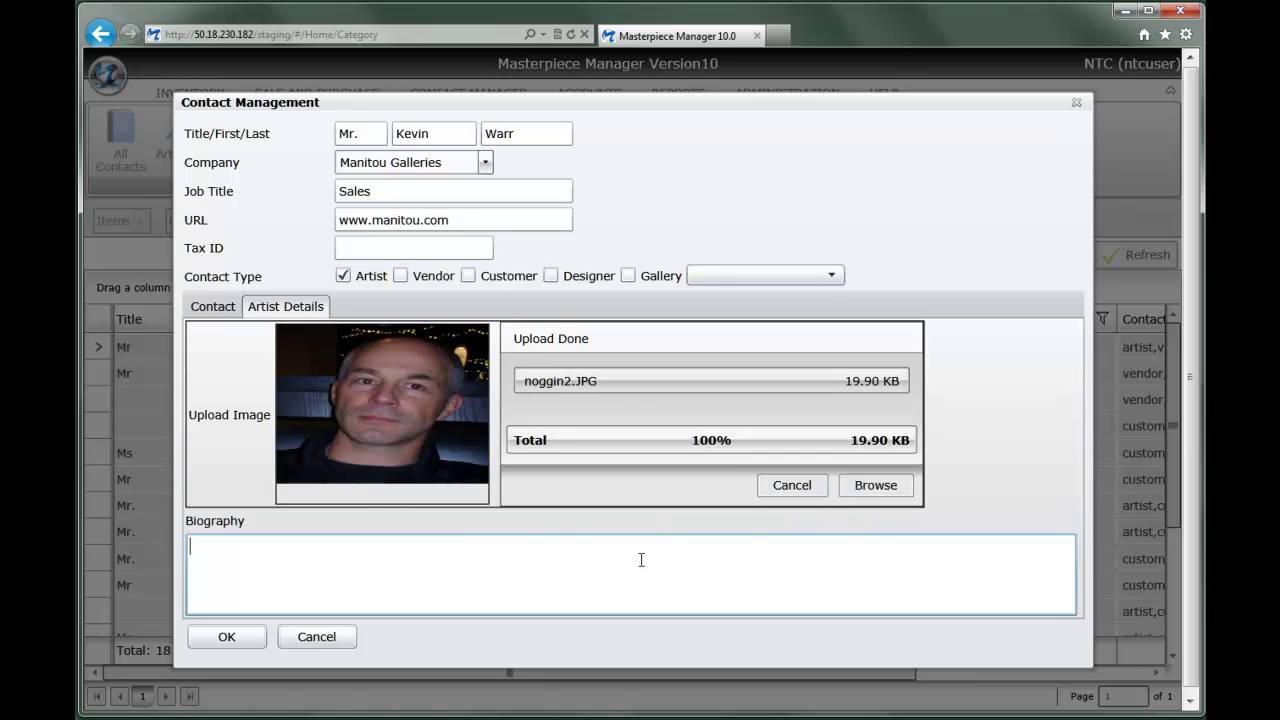
text(alsdlaksdlkasdj)
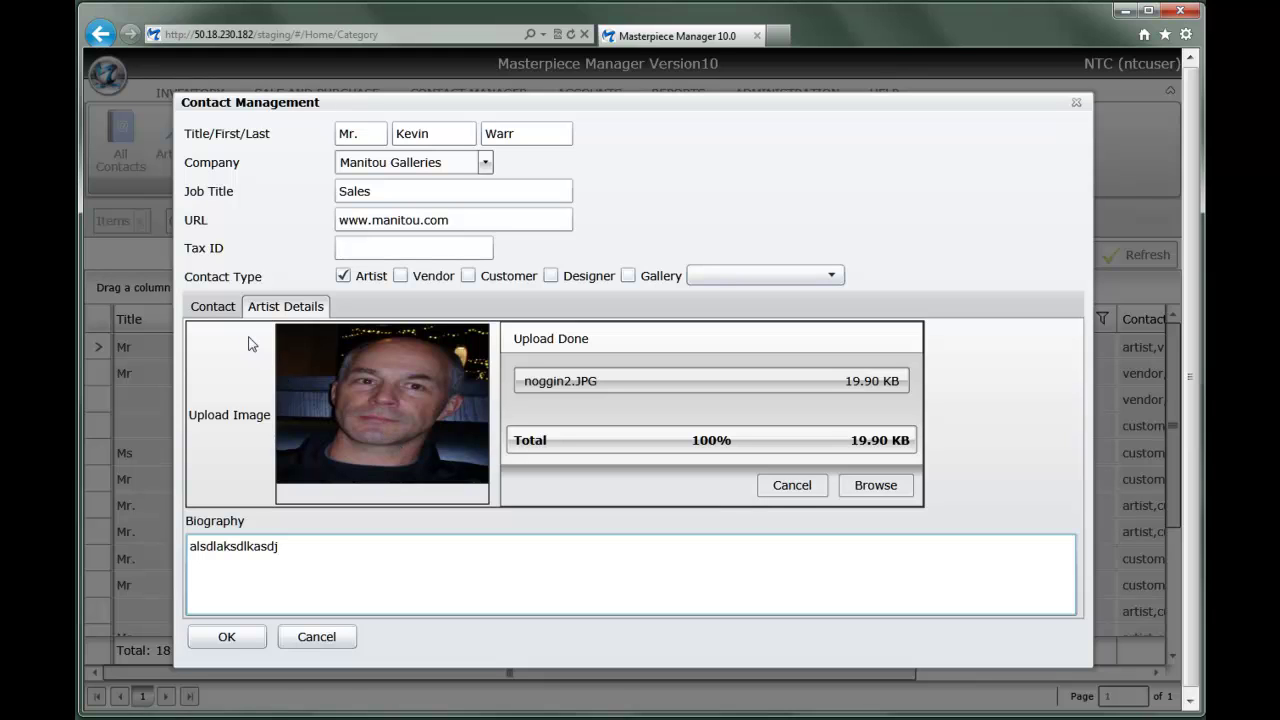
Save the contact's first phone number as the primary Office number
click(222, 312)
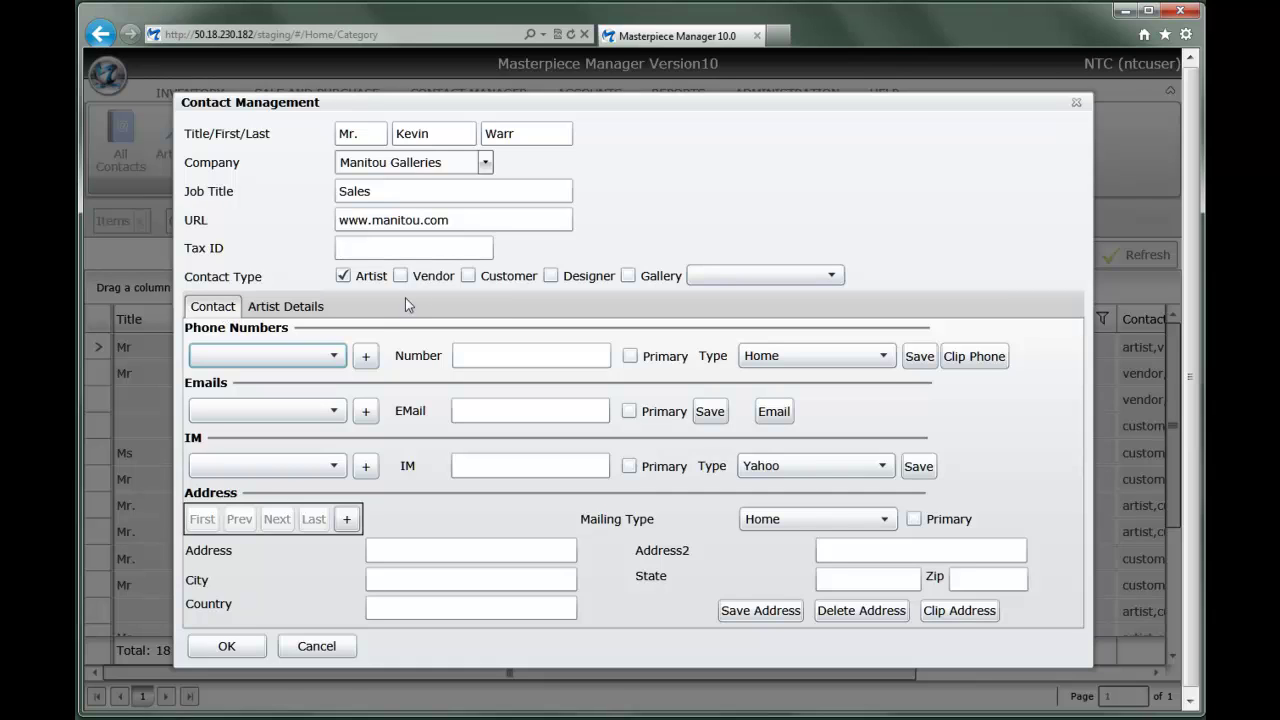
click(484, 366)
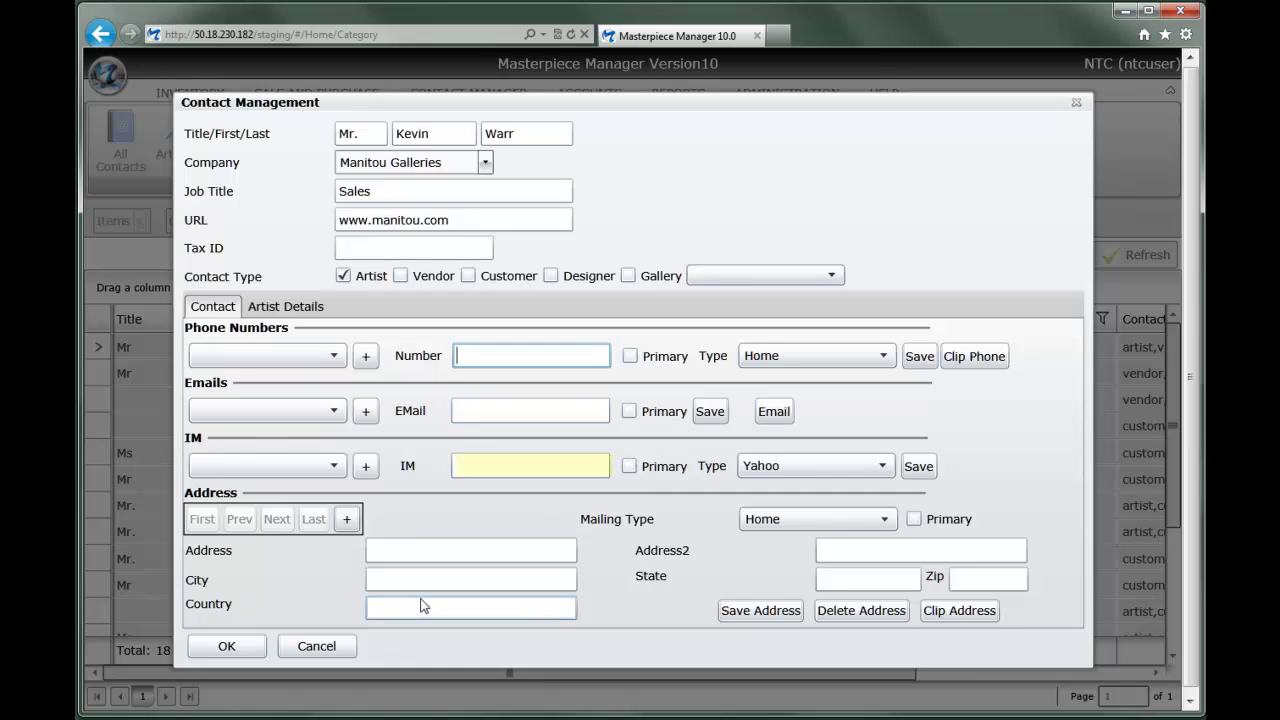
click(366, 357)
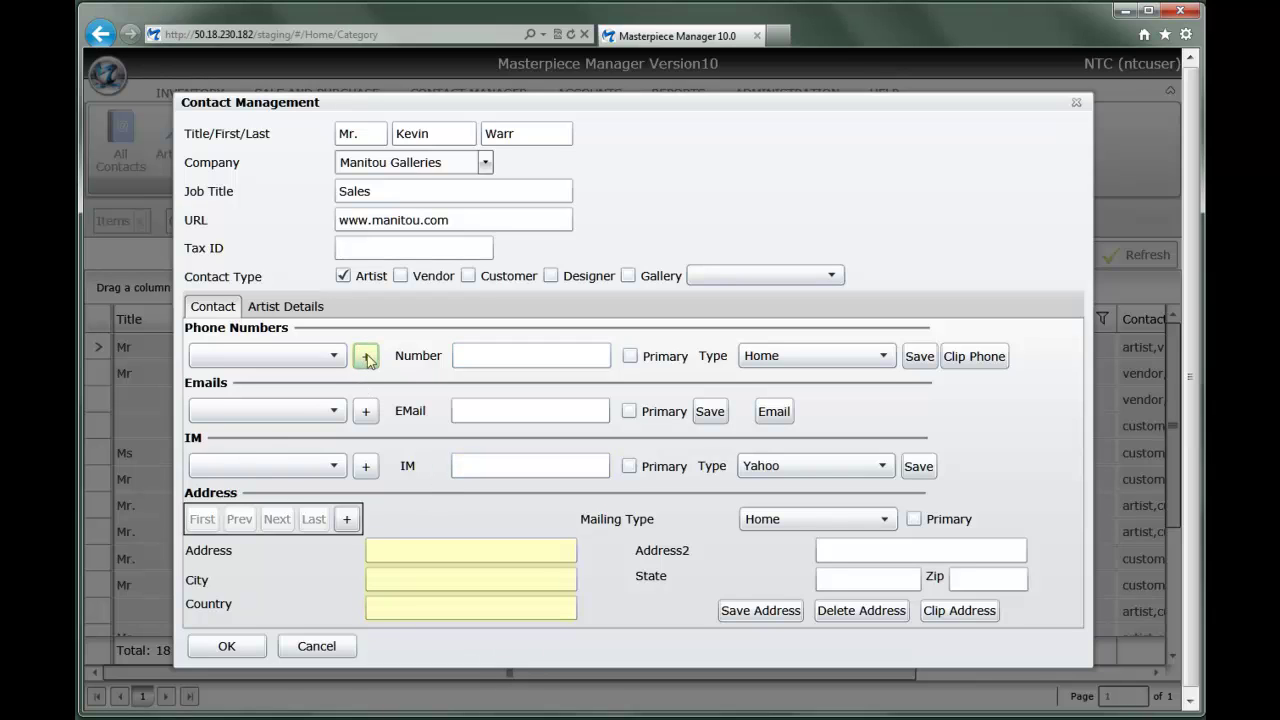
click(474, 358)
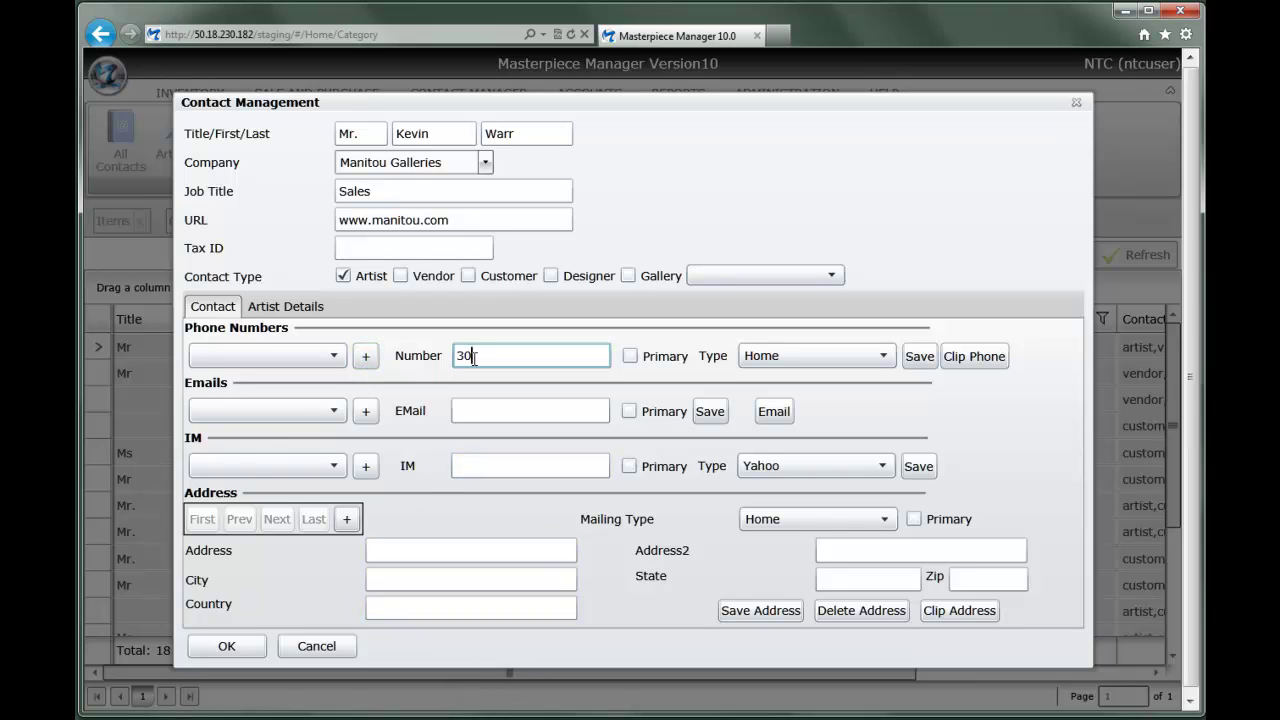
click(630, 357)
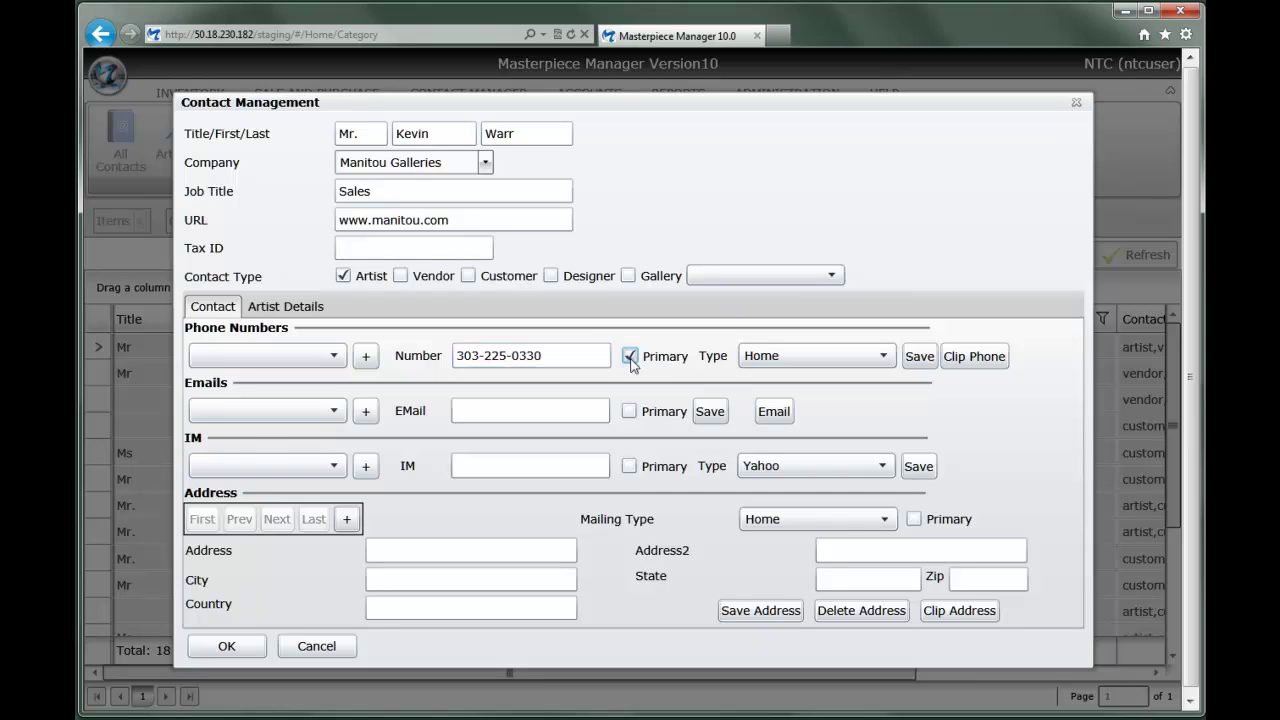
click(867, 357)
click(809, 408)
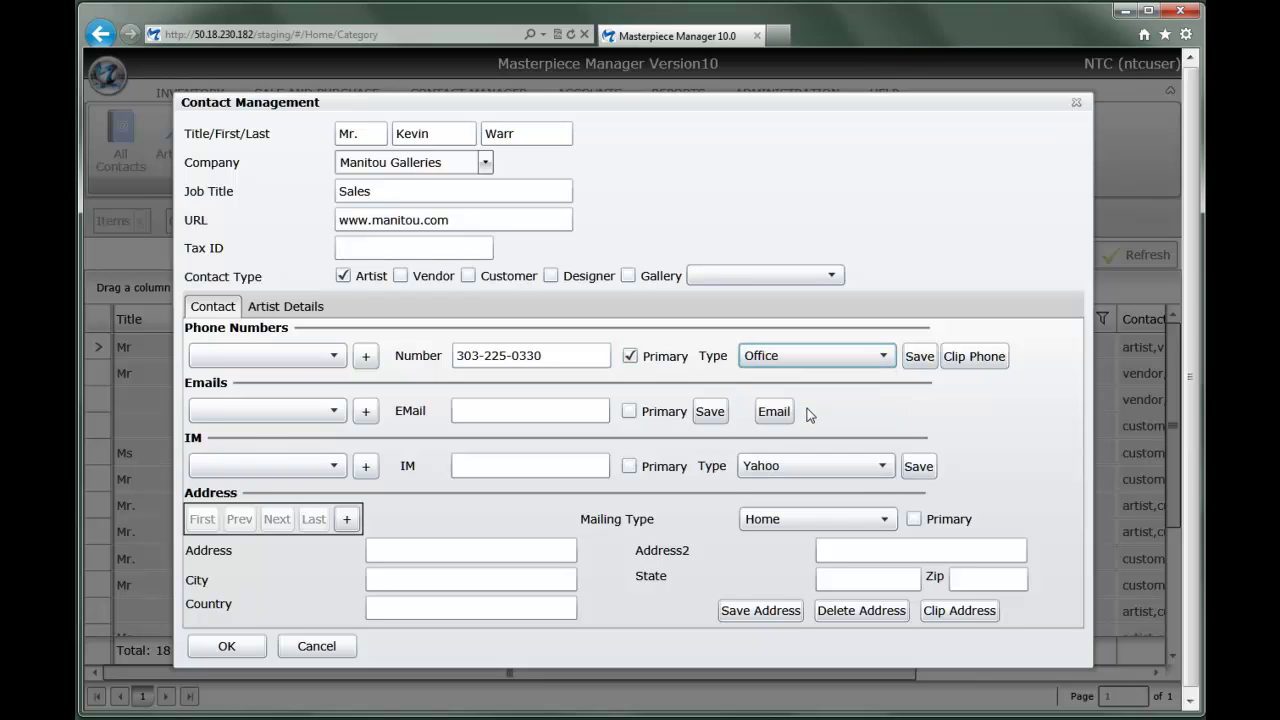
click(920, 356)
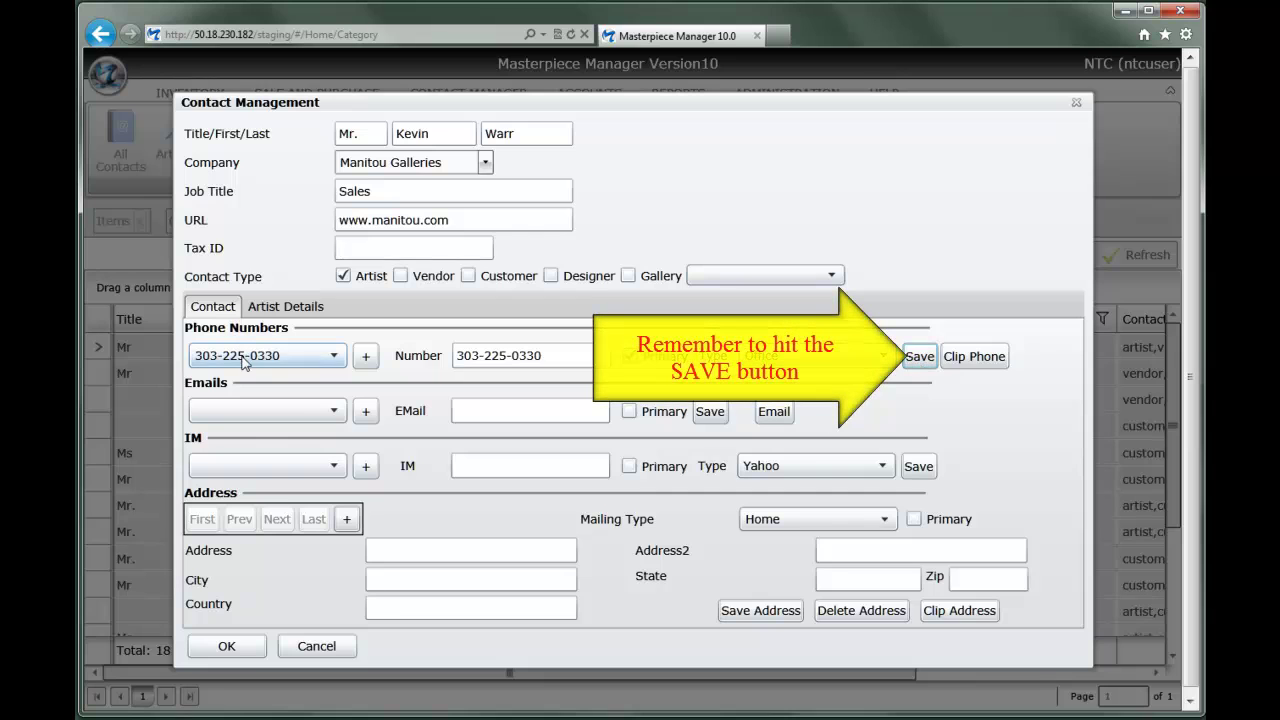
Add and save a second phone number with type Mobile
click(365, 357)
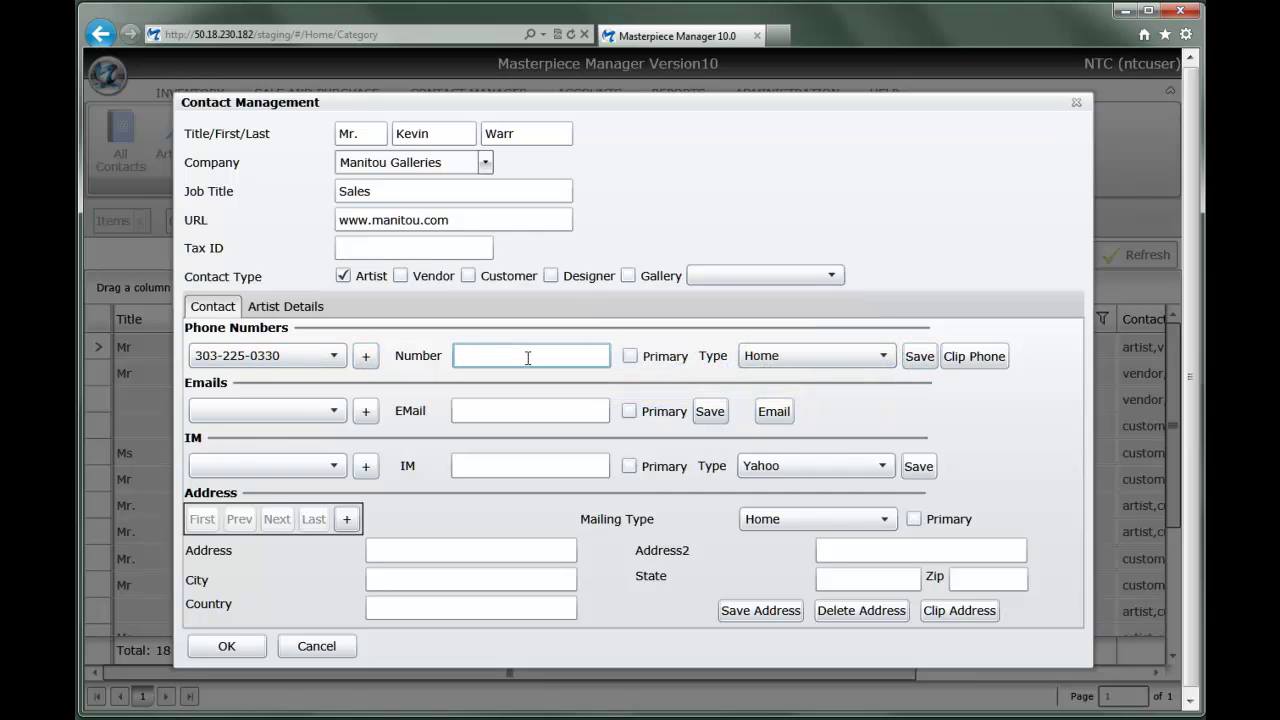
click(860, 355)
click(820, 430)
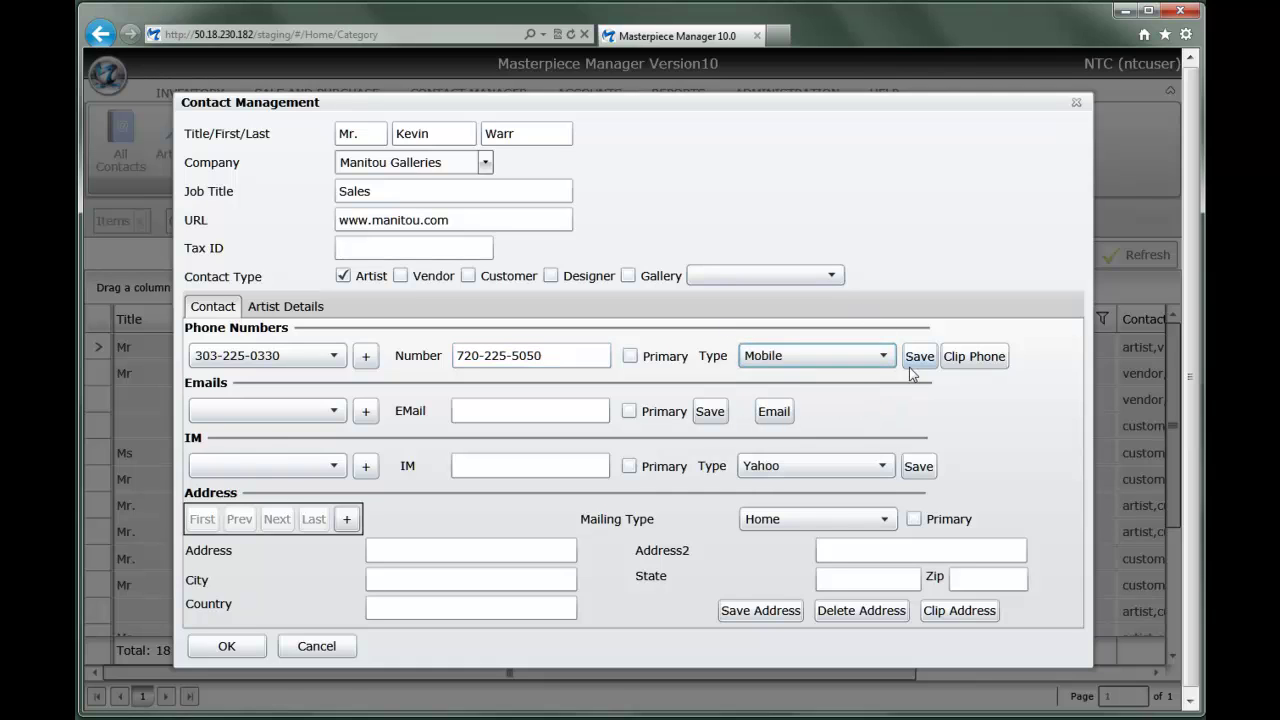
click(919, 360)
click(316, 355)
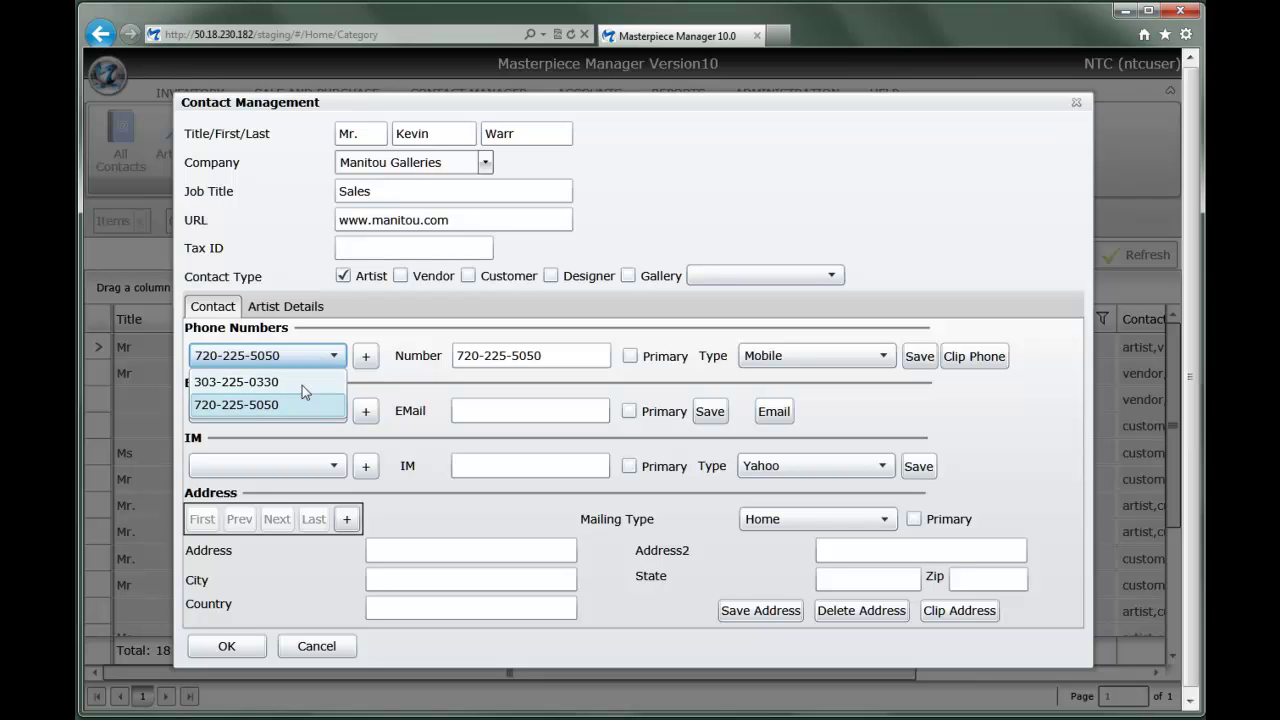
Enter the contact's e-mail address, mark it Primary, and save it
click(462, 410)
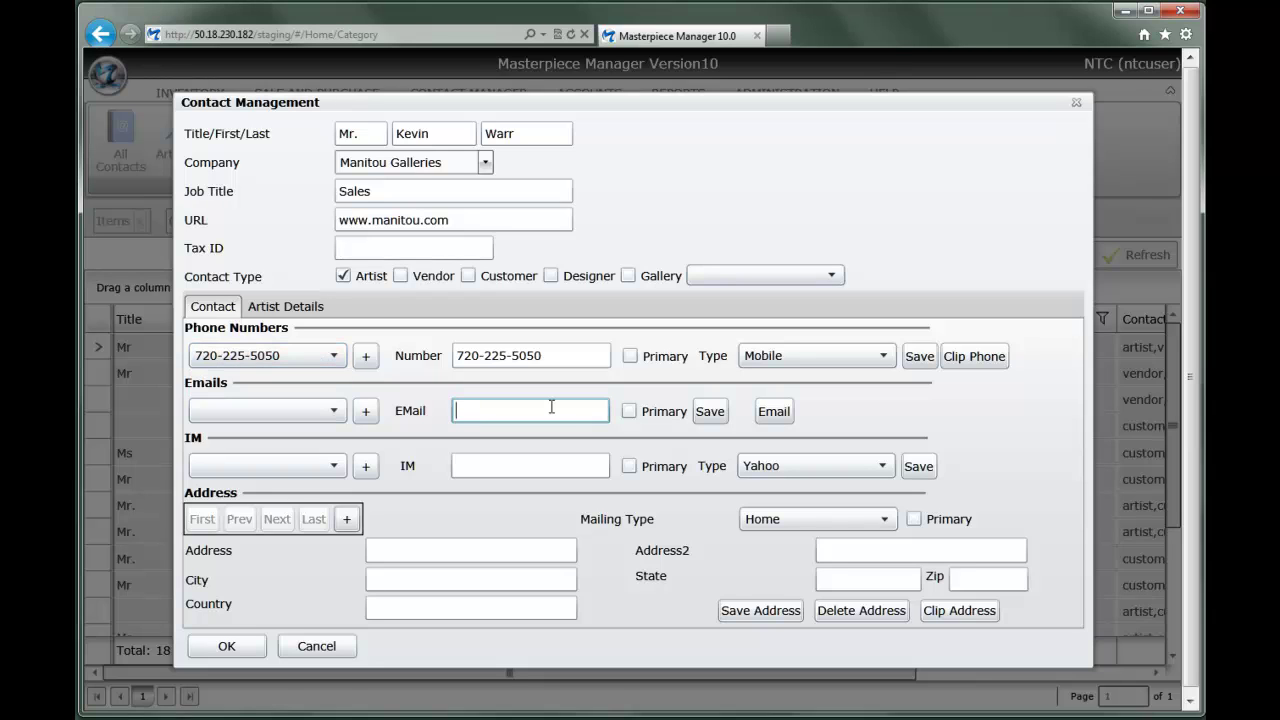
click(629, 411)
click(712, 411)
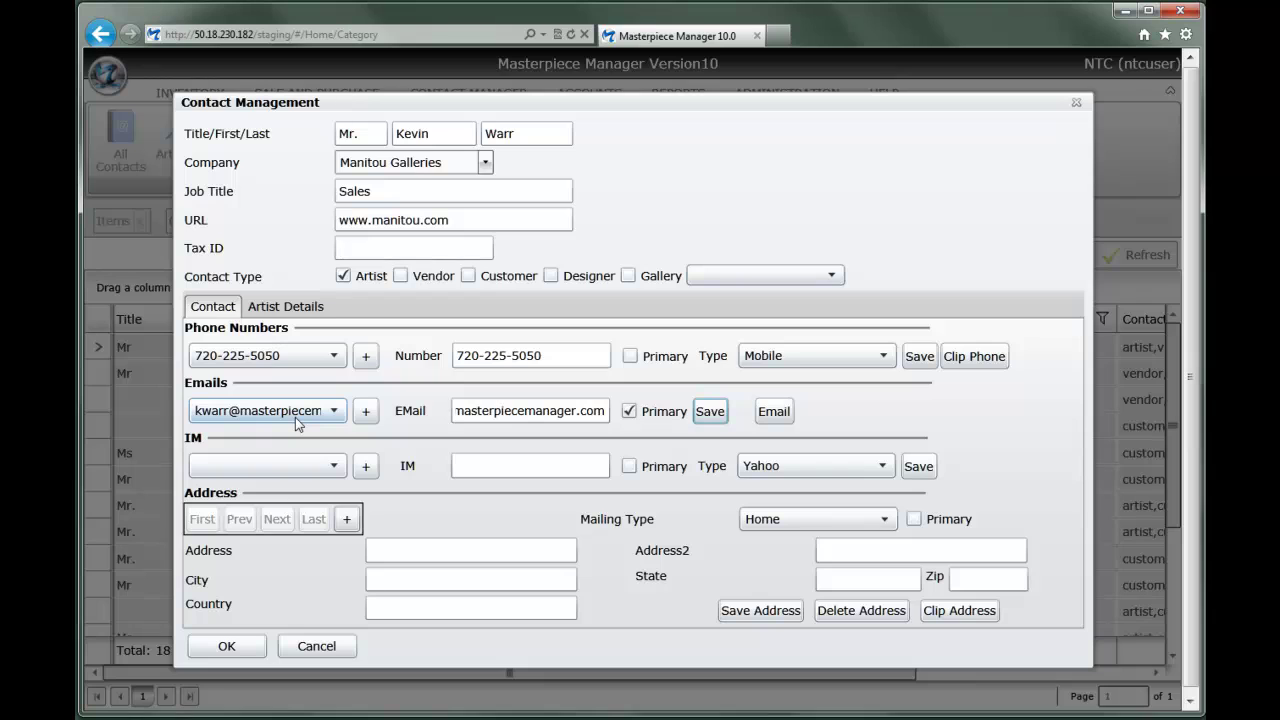
click(766, 414)
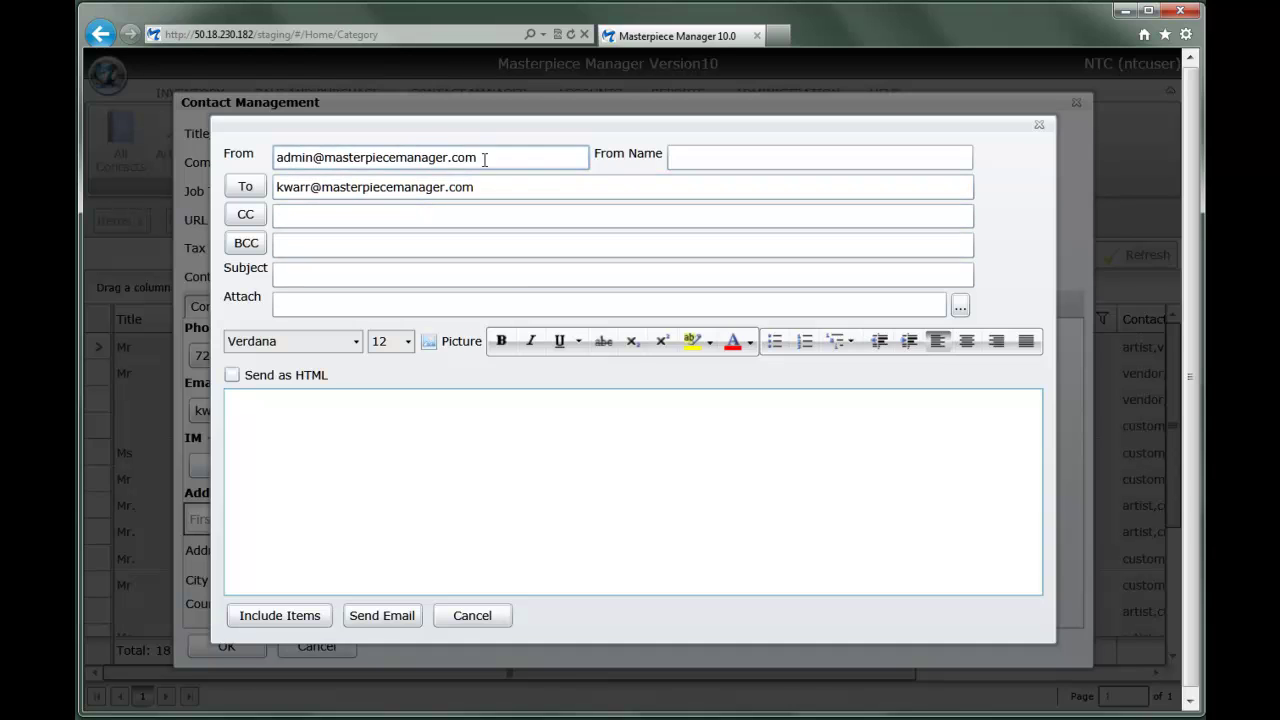
drag(478, 157, 212, 155)
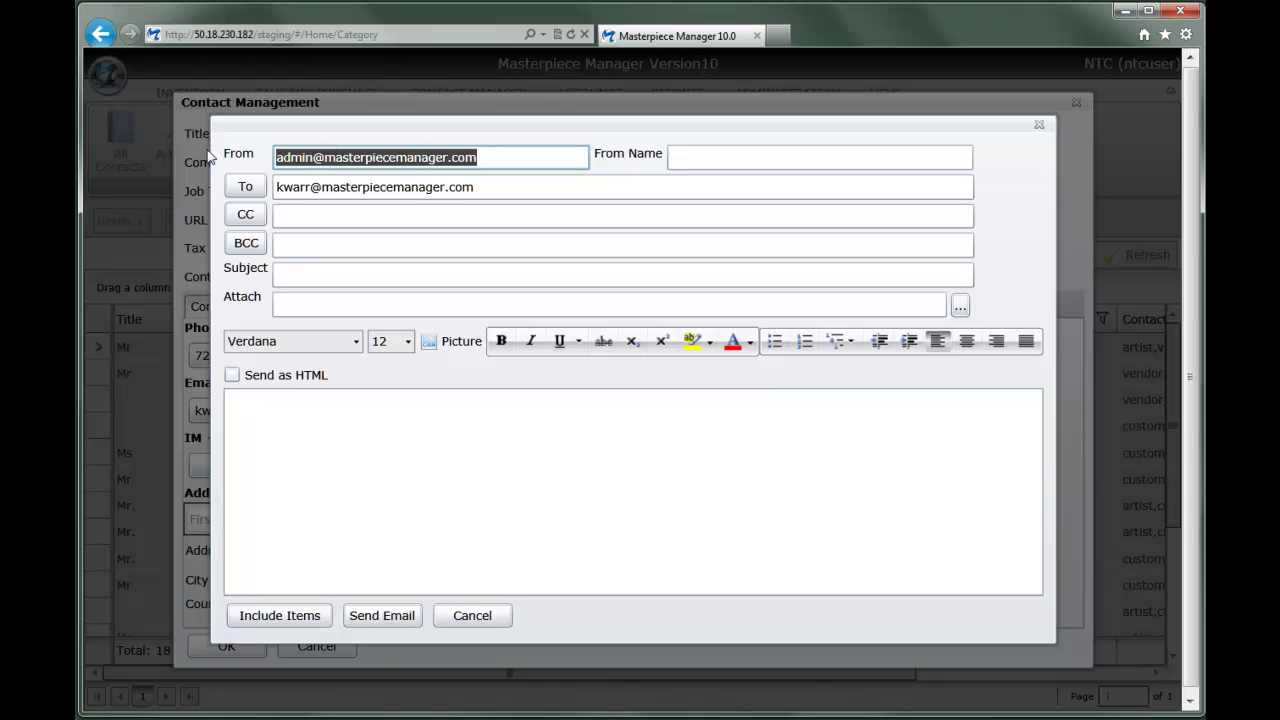
click(676, 157)
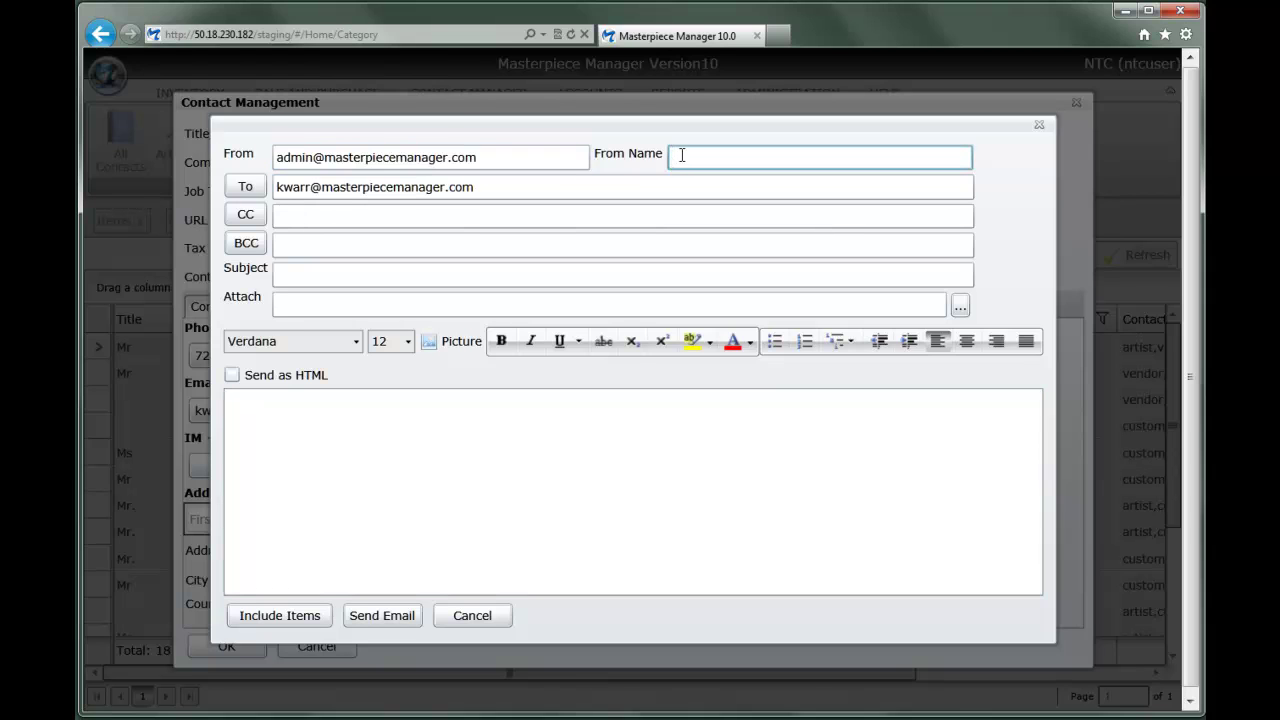
text(John Doe)
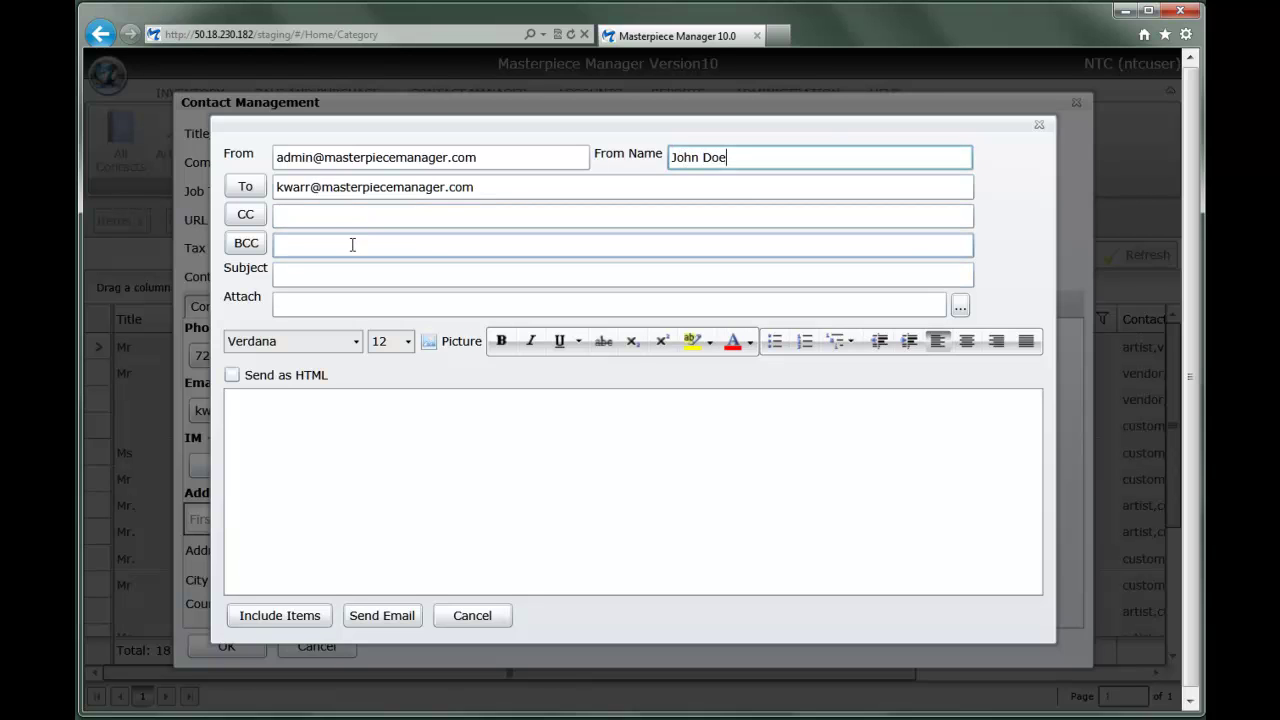
click(337, 303)
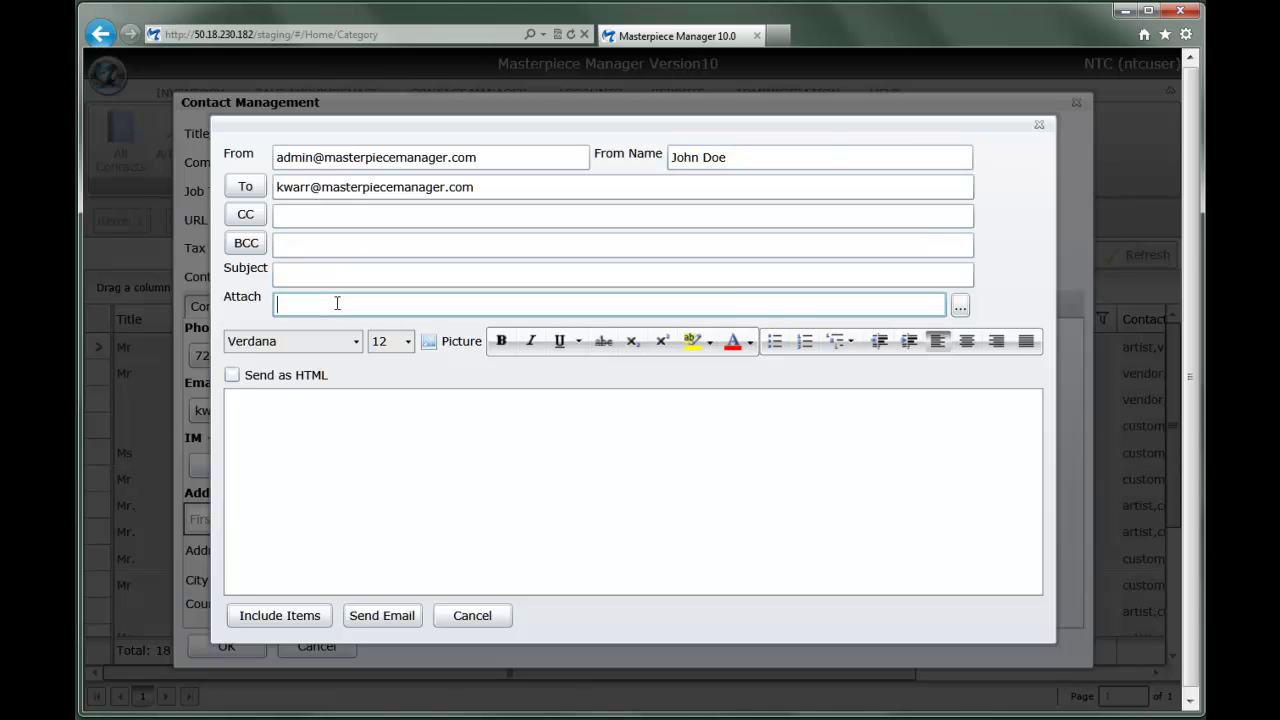
click(293, 621)
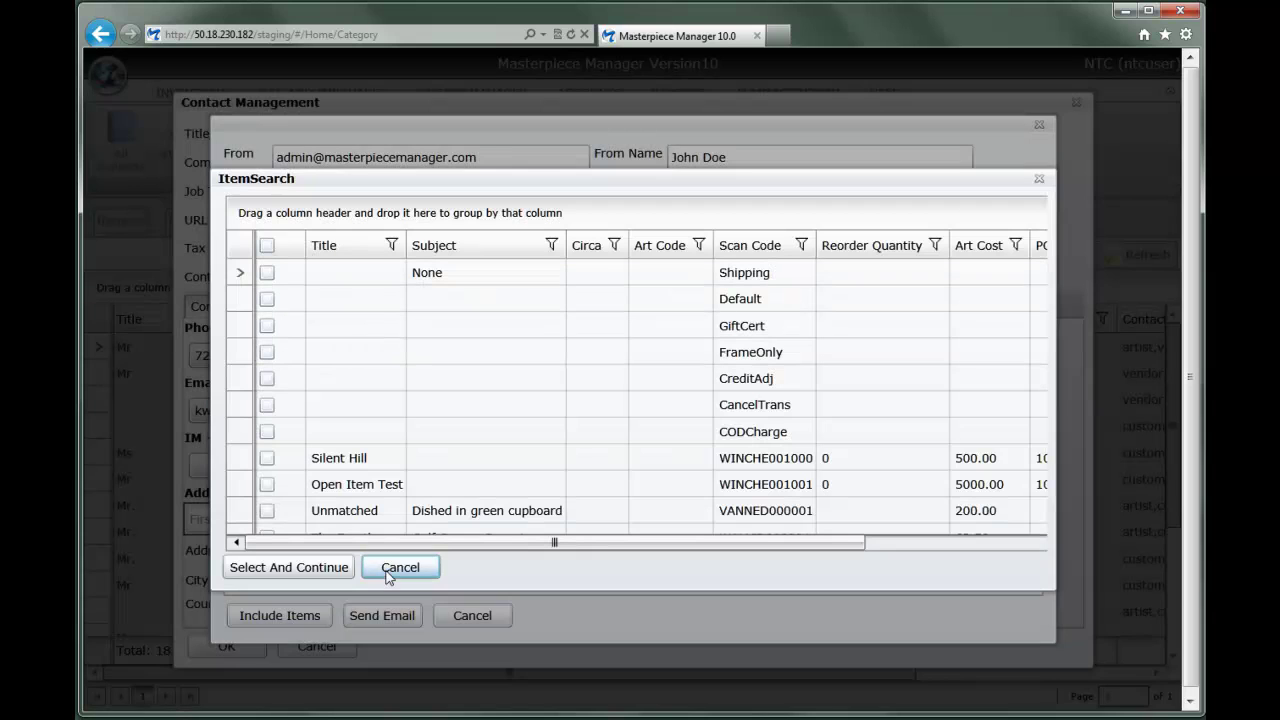
click(400, 568)
click(468, 620)
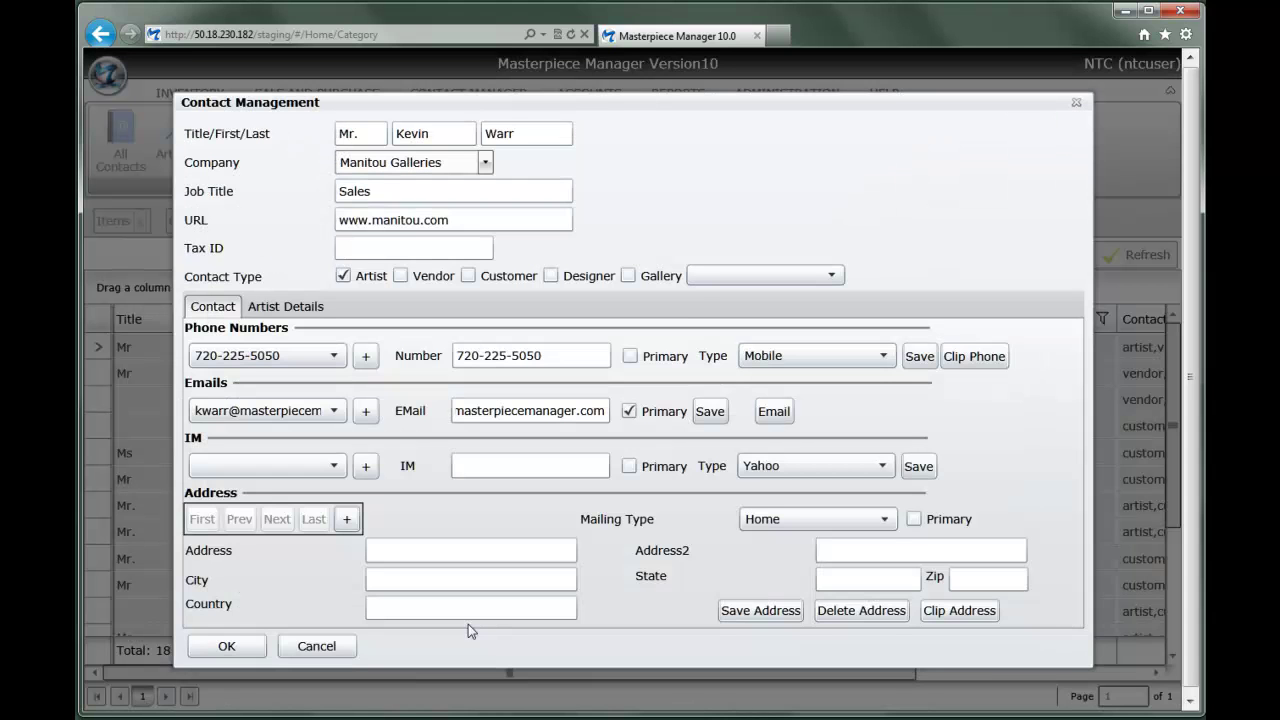
Enter the contact's street address on the first address line
click(470, 464)
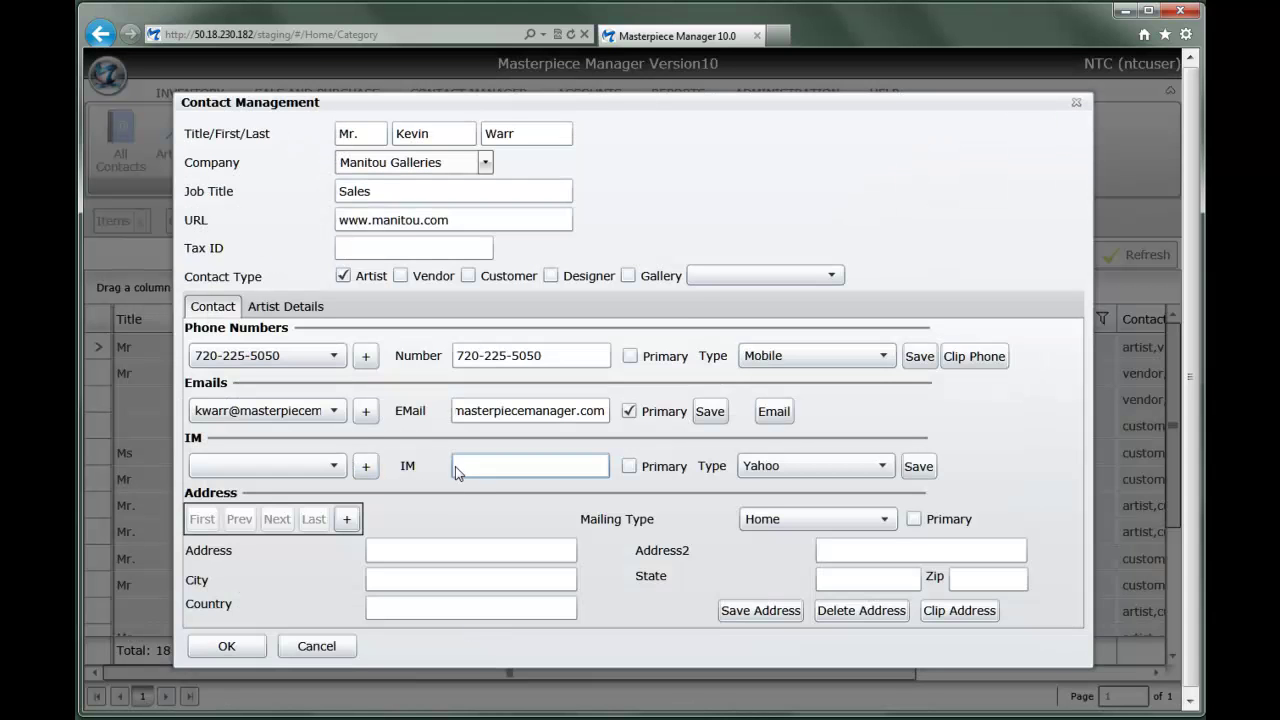
click(405, 551)
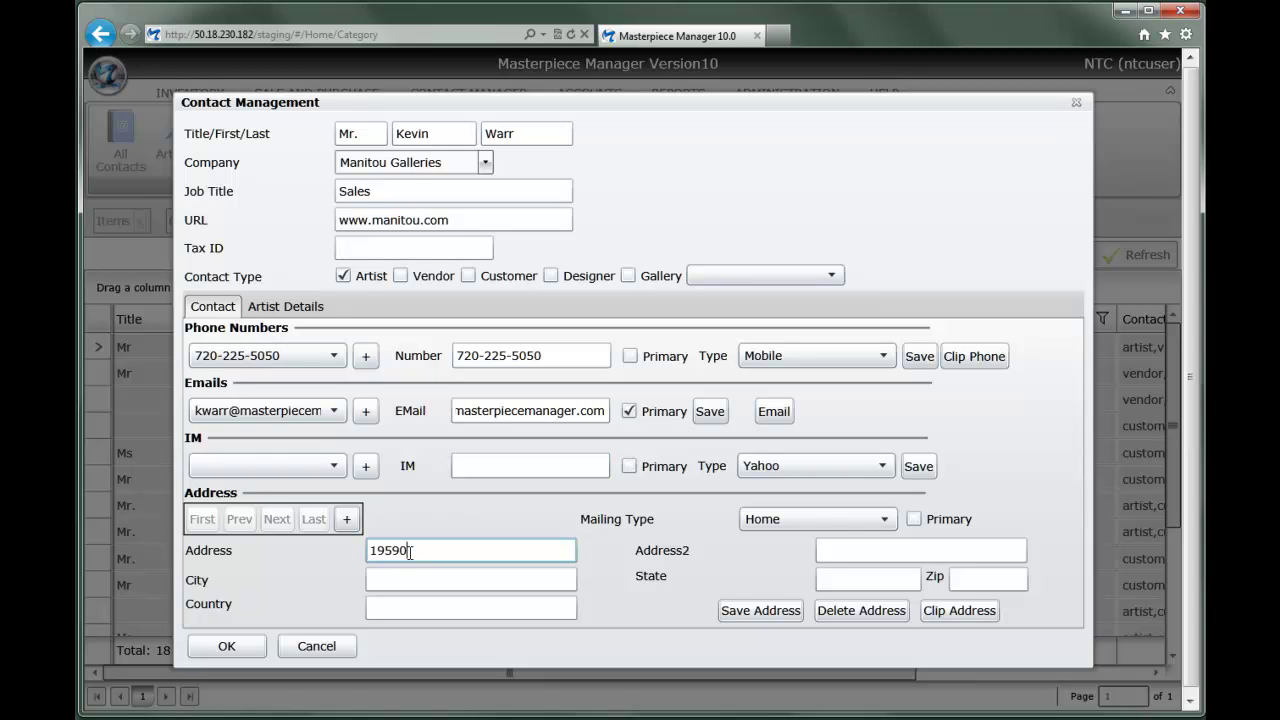
key(Tab)
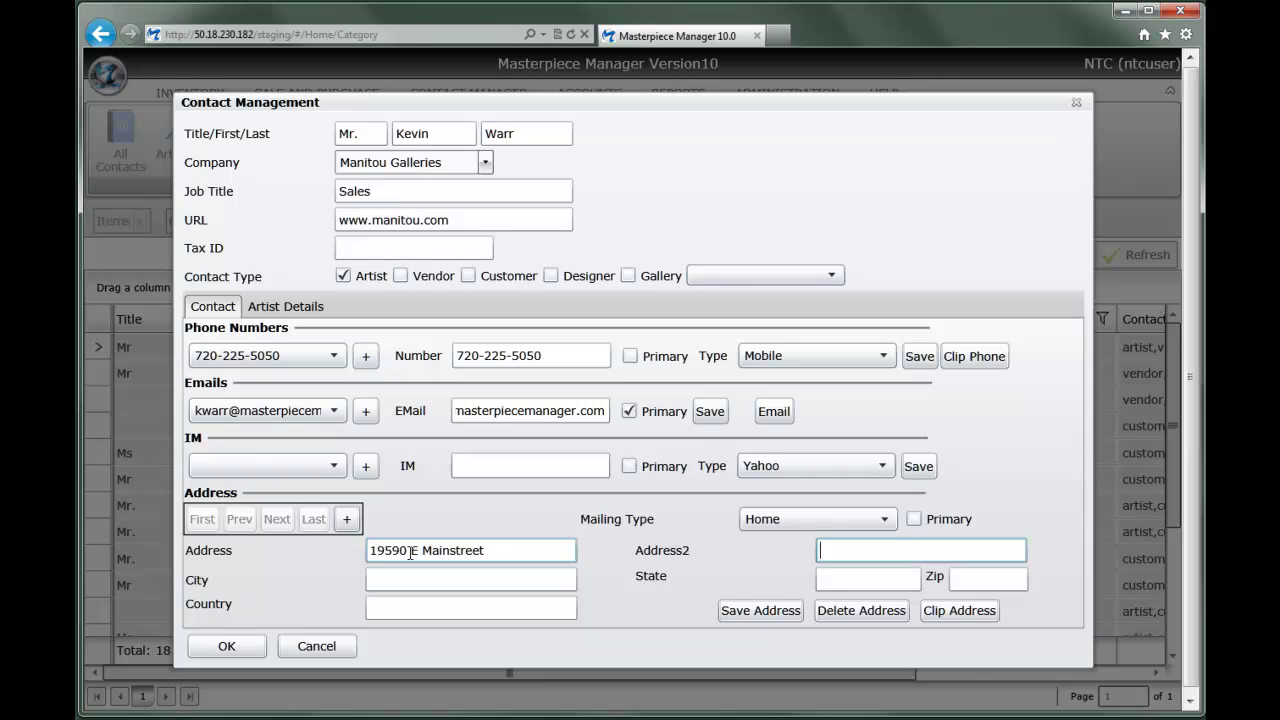
key(Tab)
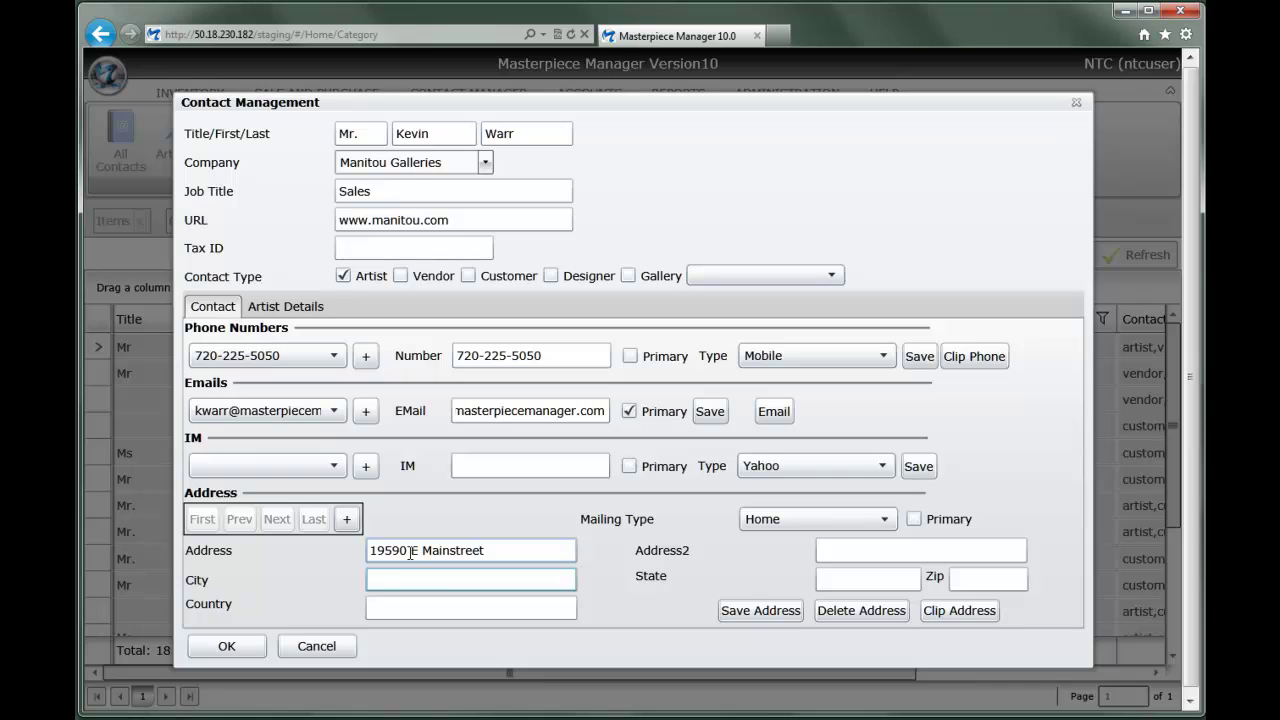
Fill in the city, state, ZIP code and country, then save the address
text(Parker)
key(Tab)
text(CO)
key(Tab)
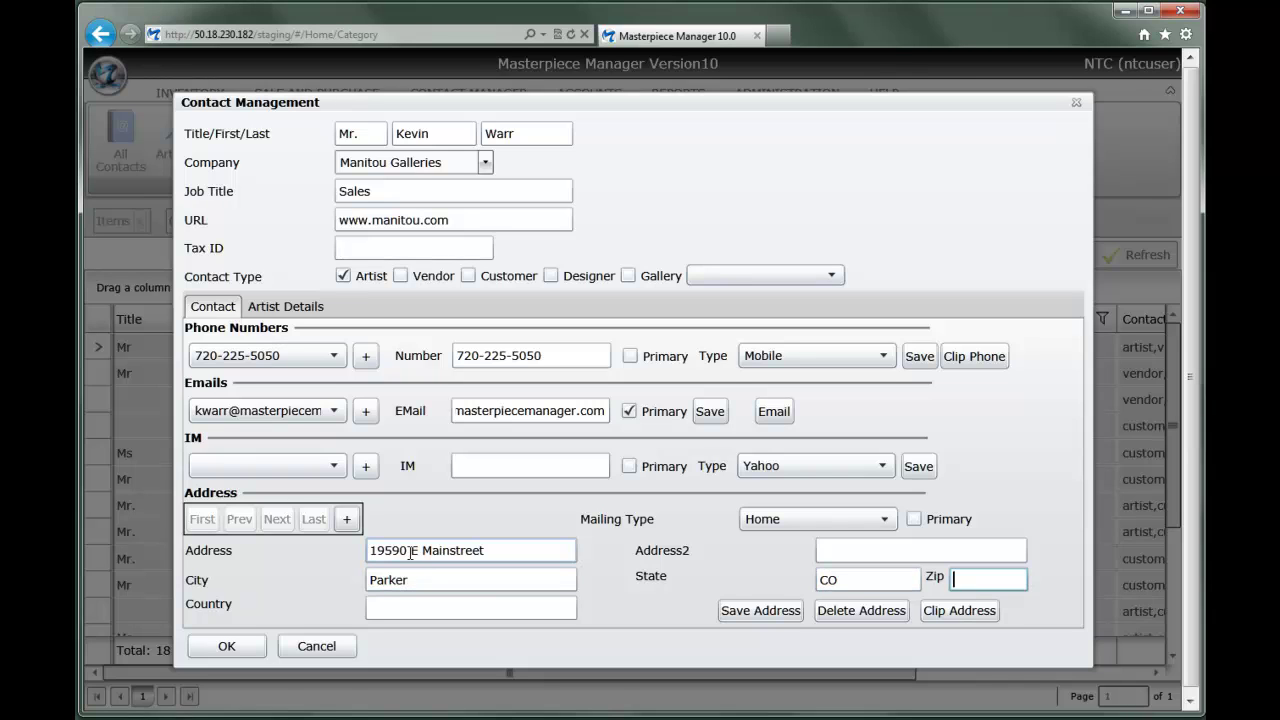
text(80138)
key(Tab)
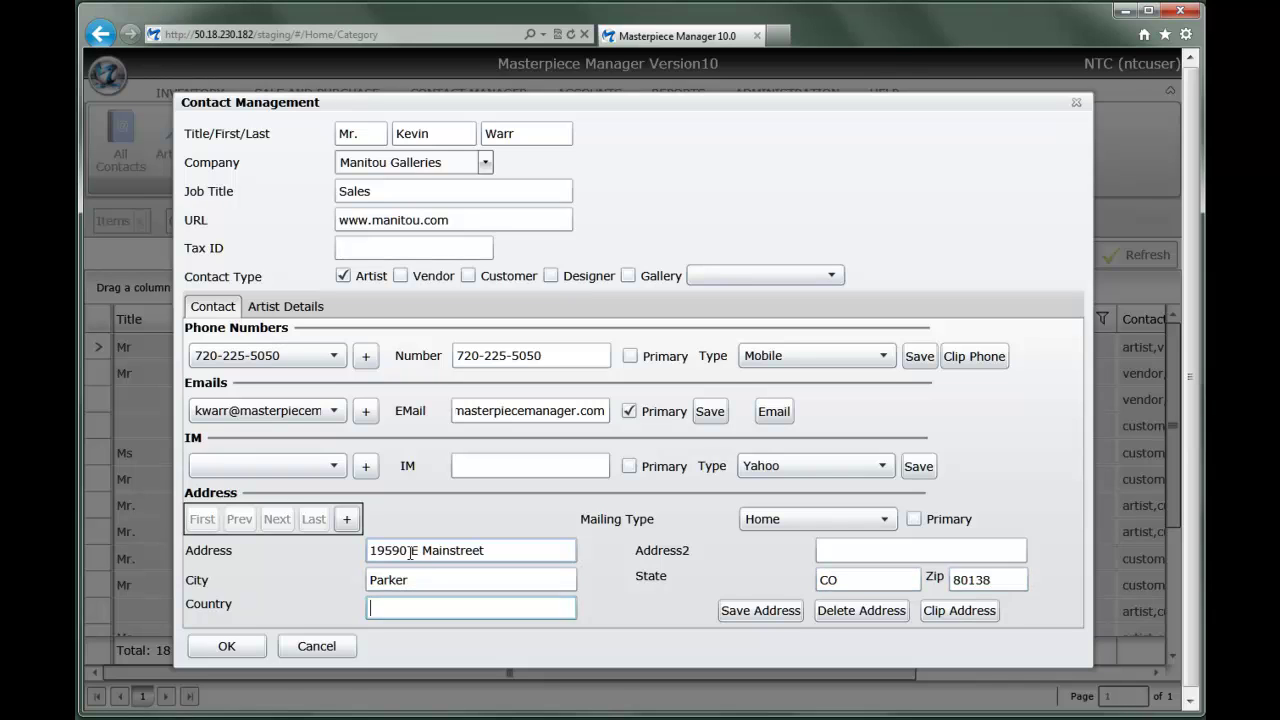
text(USA)
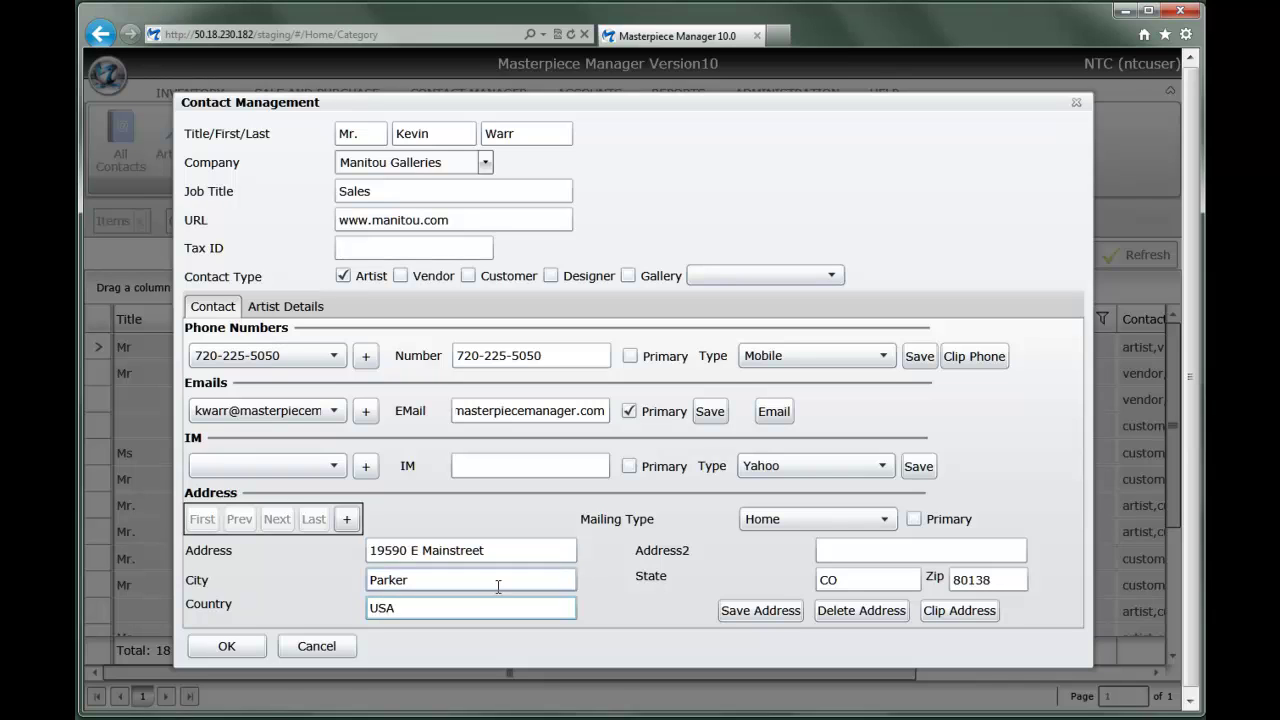
click(737, 611)
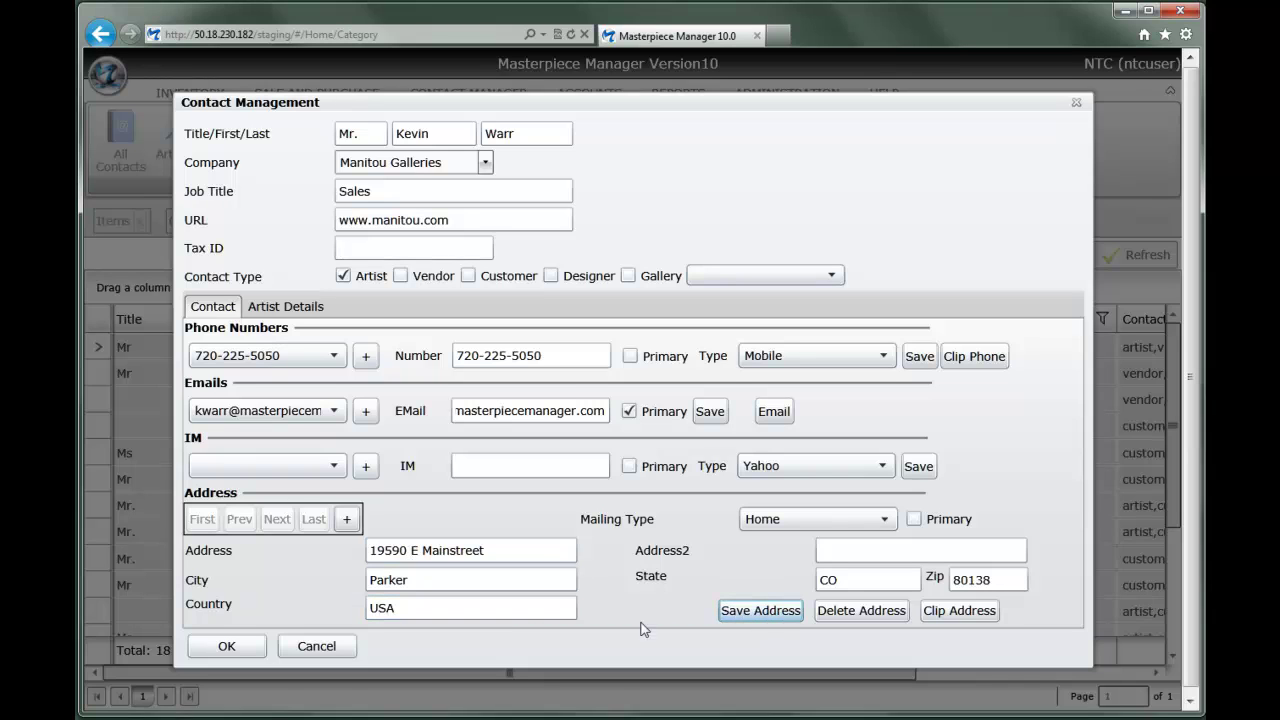